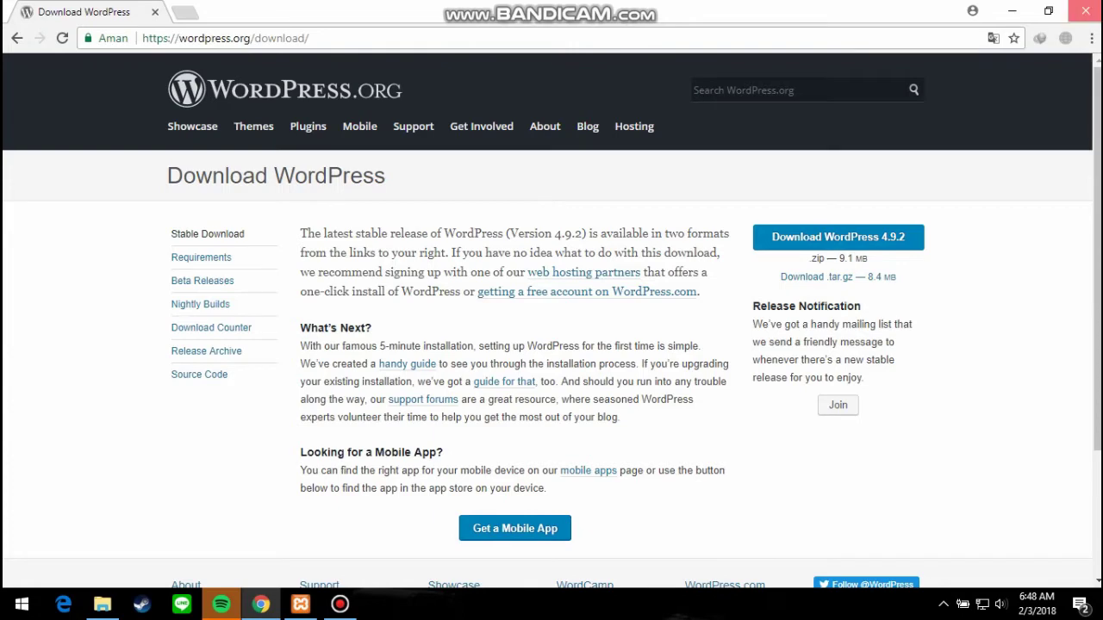
# Close the Chrome window showing the WordPress 4.9.2 download page.
pyautogui.click(1084, 11)
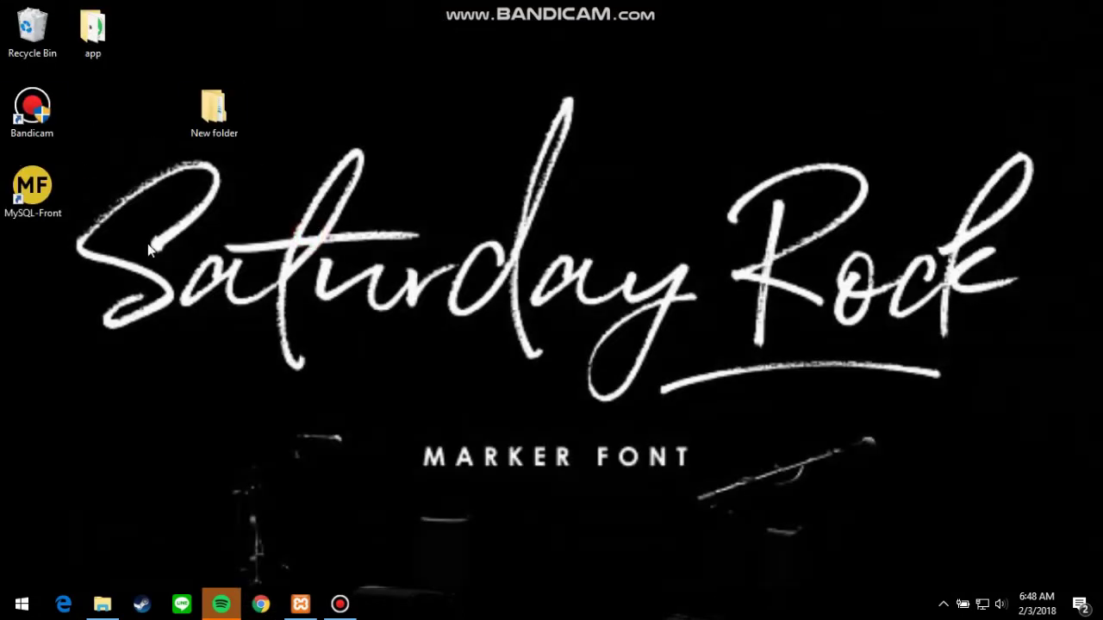
# Open the desktop's New folder and view the wordpress zip's options without extracting it.
pyautogui.click(201, 107)
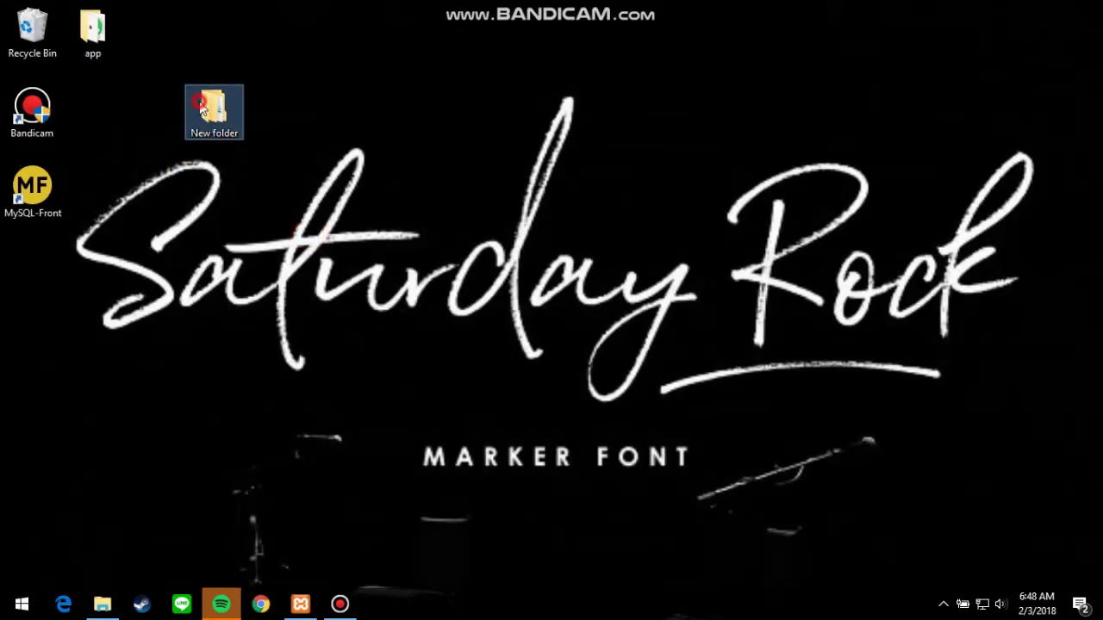
pyautogui.doubleClick(201, 107)
pyautogui.click(530, 302)
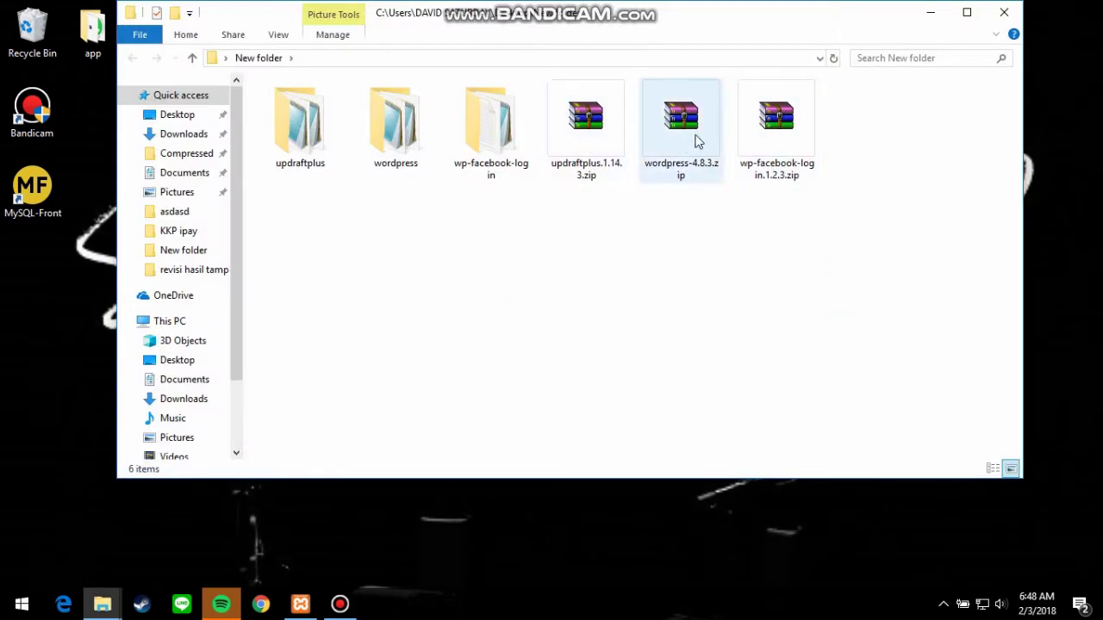
pyautogui.rightClick(698, 143)
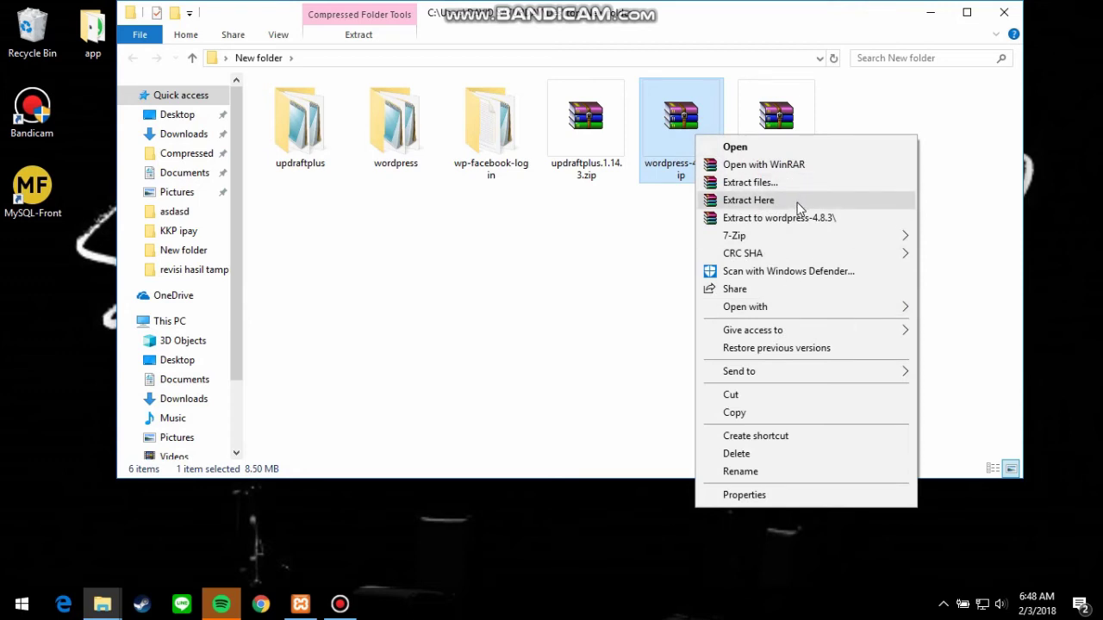
pyautogui.click(554, 236)
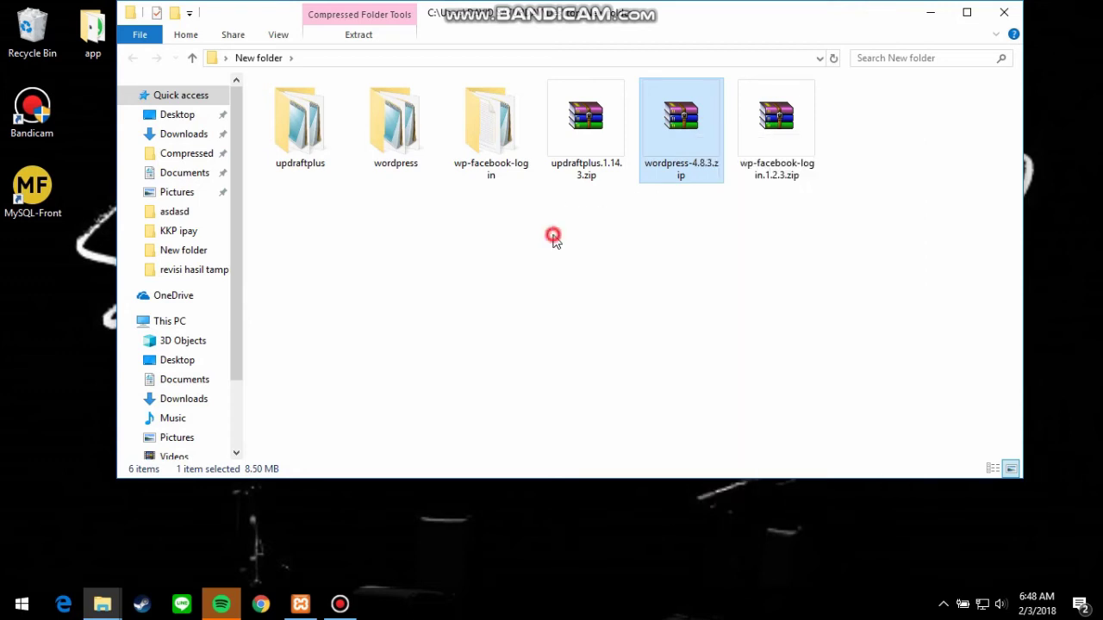
# Select the extracted wordpress folder, then bring up the XAMPP Control Panel.
pyautogui.click(372, 150)
pyautogui.click(376, 227)
pyautogui.click(394, 148)
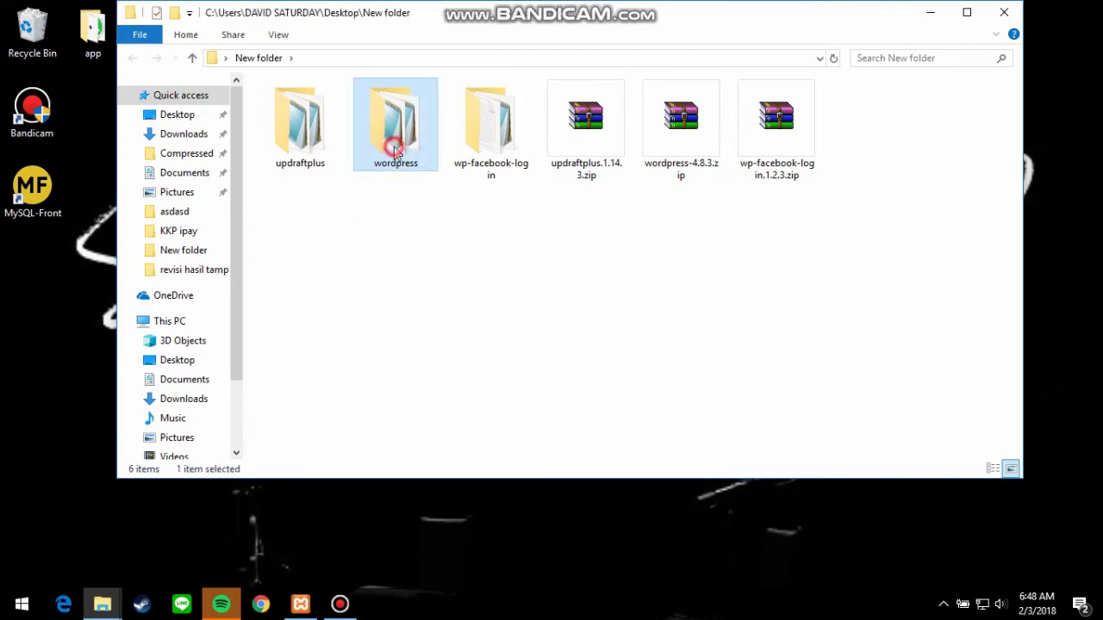
pyautogui.click(409, 276)
pyautogui.click(398, 175)
pyautogui.click(418, 339)
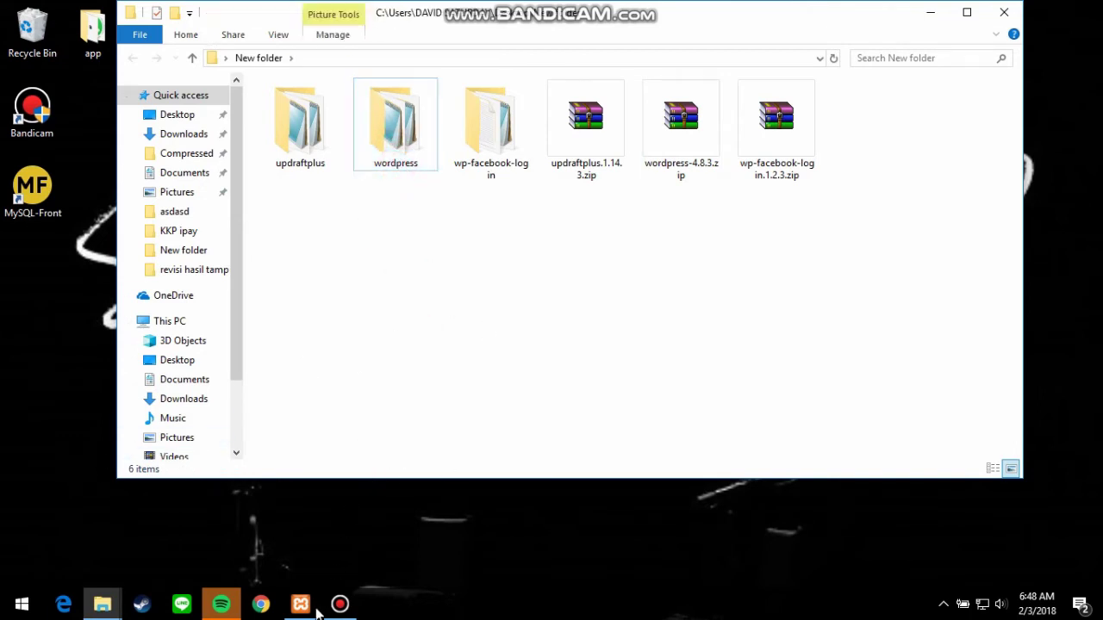
pyautogui.moveTo(310, 608)
pyautogui.click(358, 573)
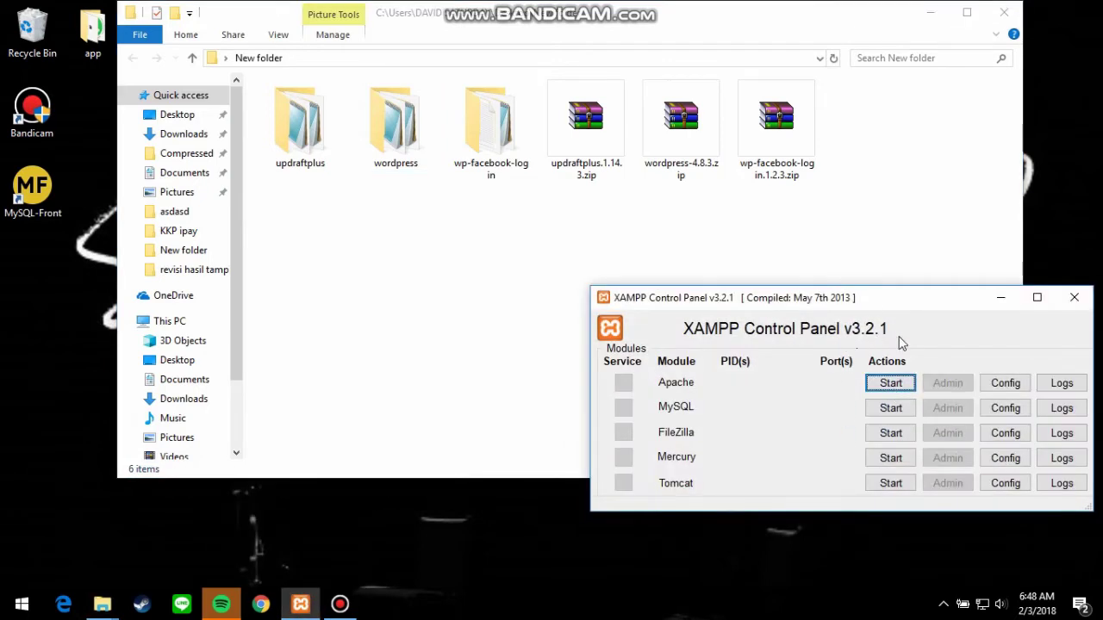
# Start Apache and MySQL in XAMPP, then bring the C:\xampp\htdocs window forward.
pyautogui.moveTo(928, 318); pyautogui.dragTo(914, 194)
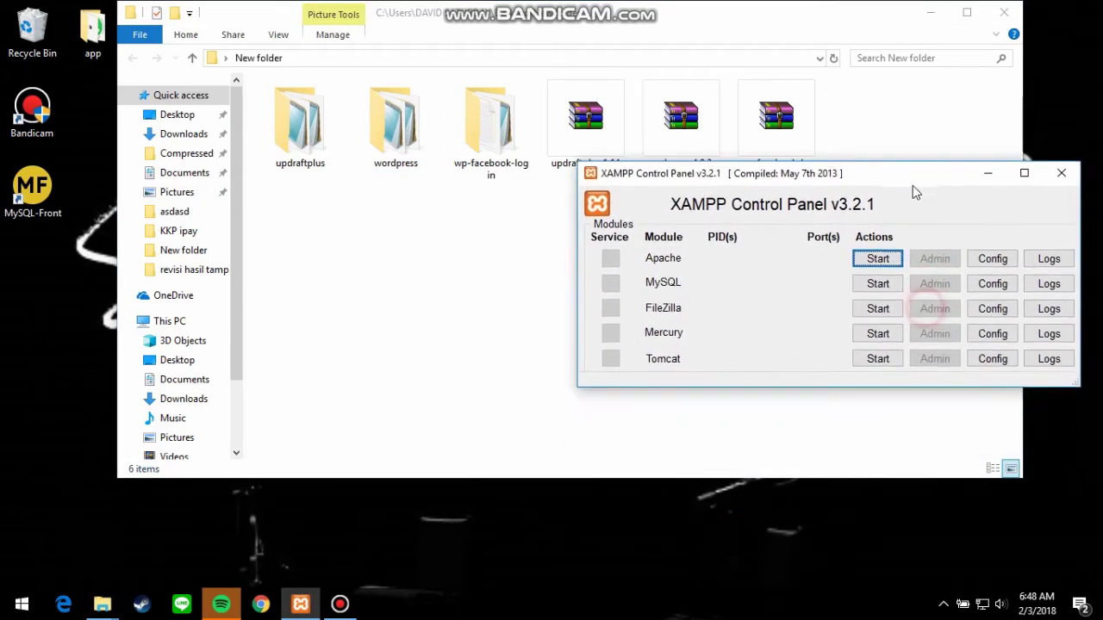
pyautogui.click(881, 263)
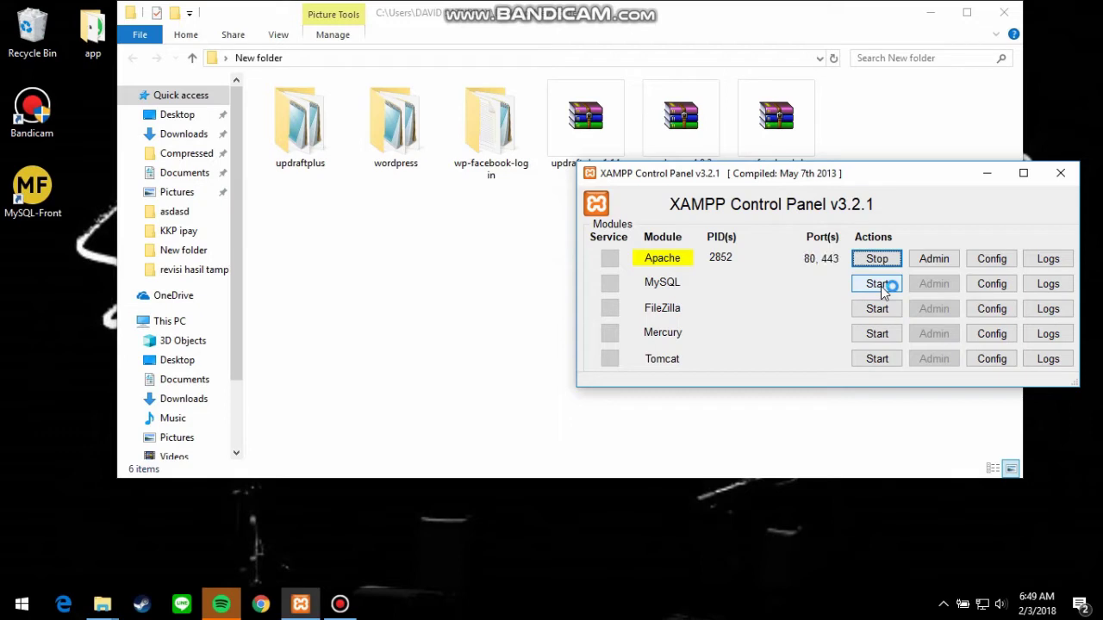
pyautogui.click(878, 286)
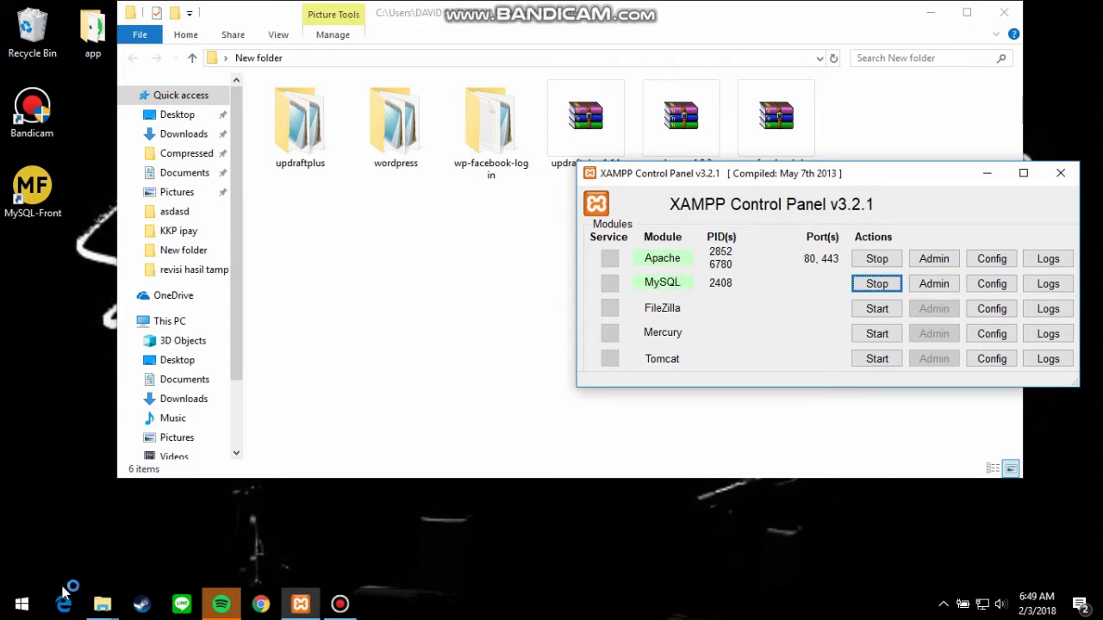
pyautogui.moveTo(100, 604)
pyautogui.click(96, 536)
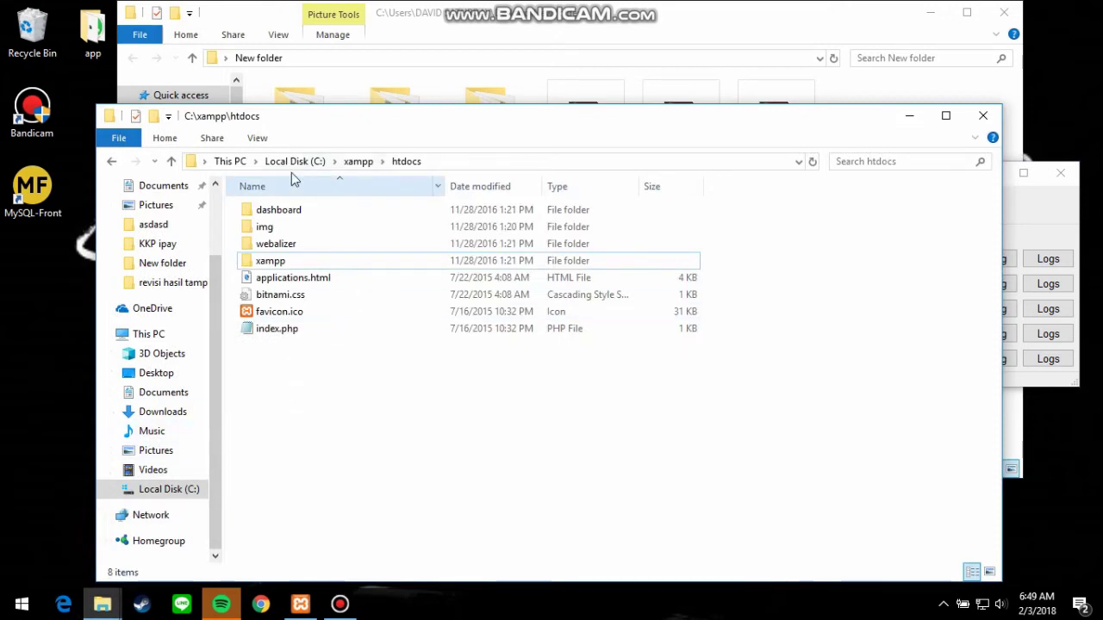
# Create a folder named wp in C:\xampp\htdocs, then return to the New folder window.
pyautogui.click(357, 161)
pyautogui.doubleClick(268, 296)
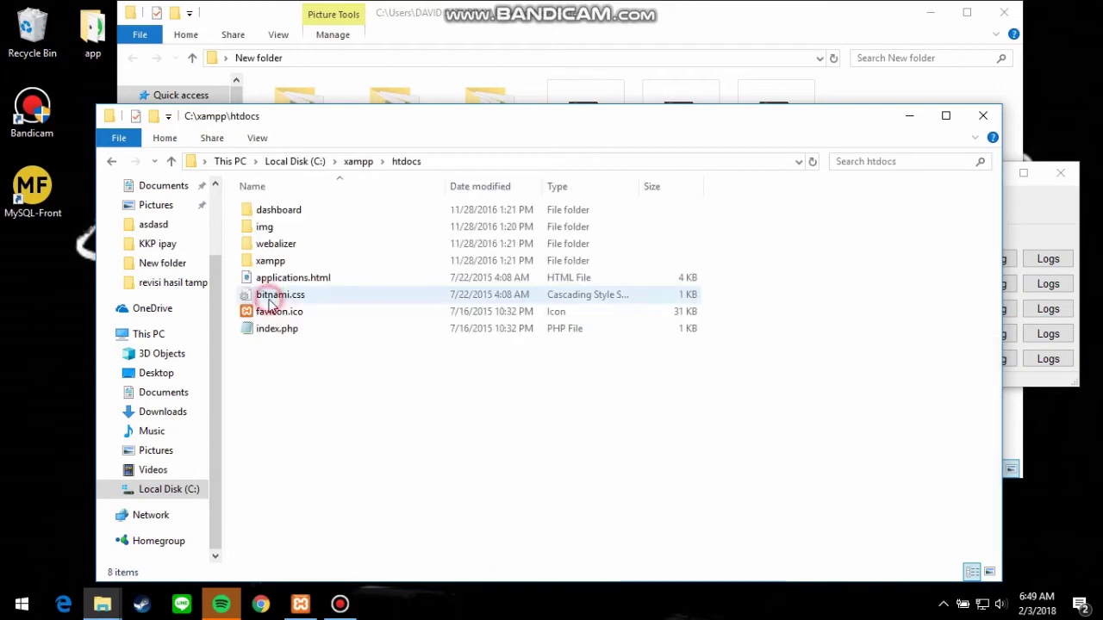
pyautogui.rightClick(336, 384)
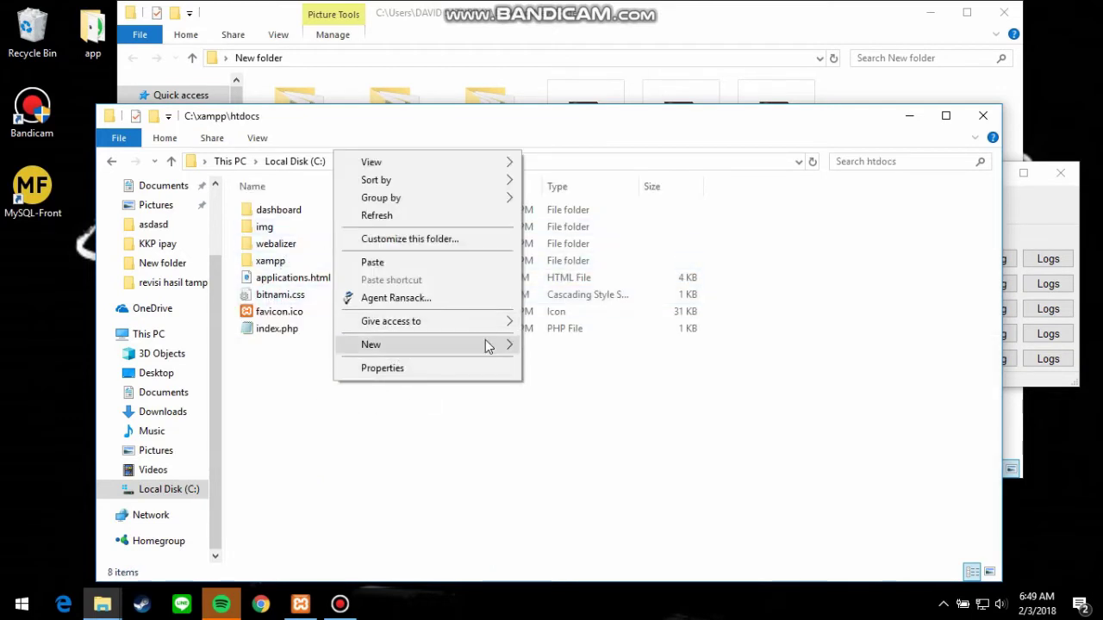
pyautogui.moveTo(503, 348)
pyautogui.click(553, 347)
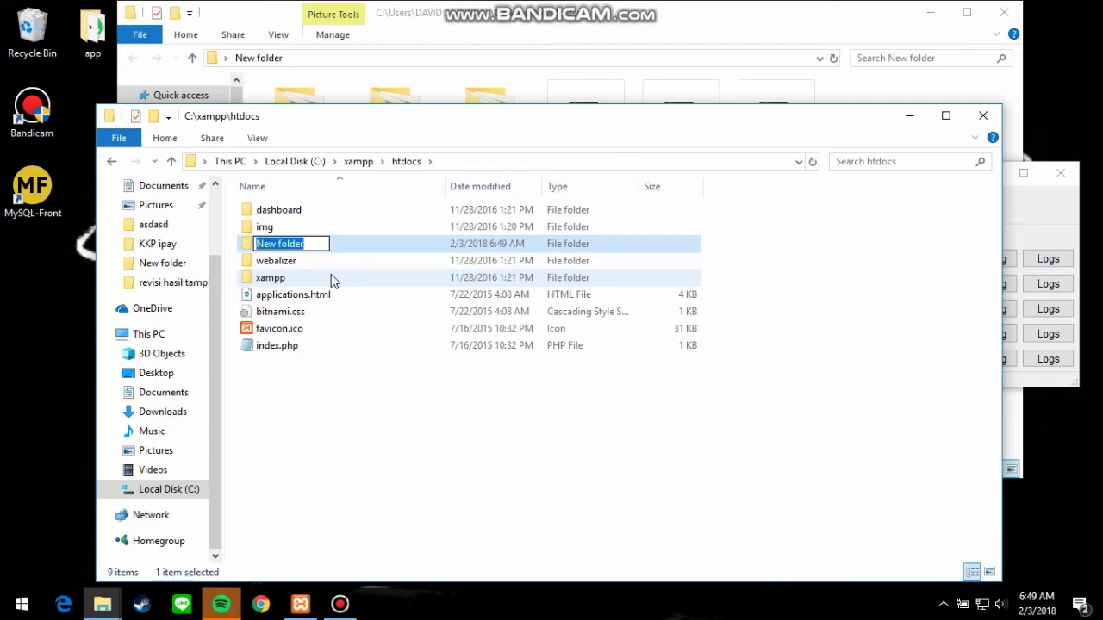
pyautogui.write('wp')
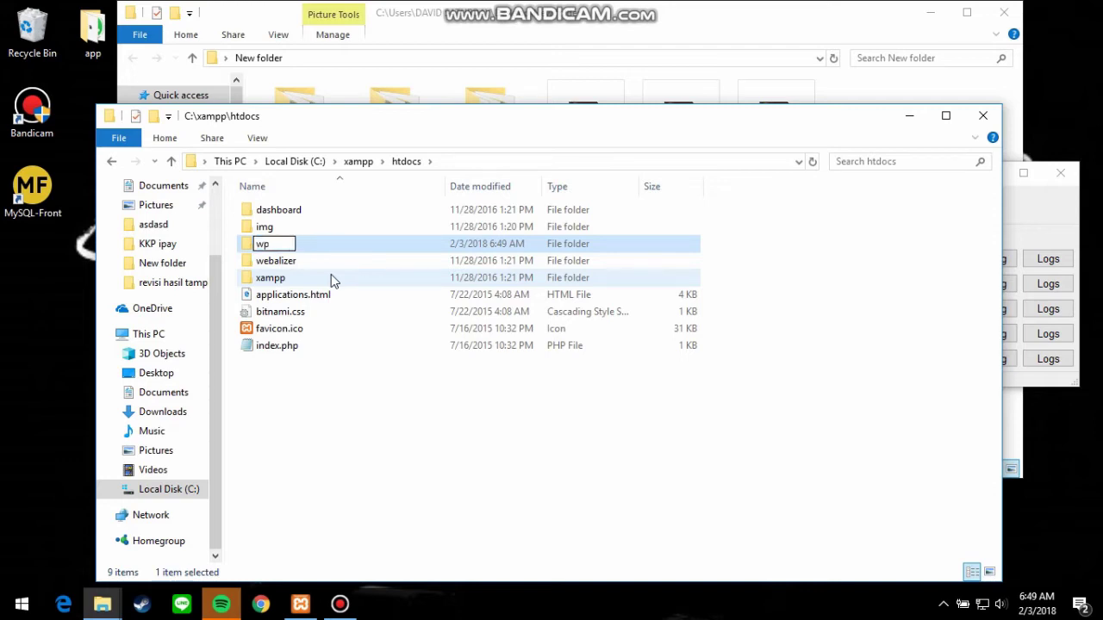
pyautogui.press('Return')
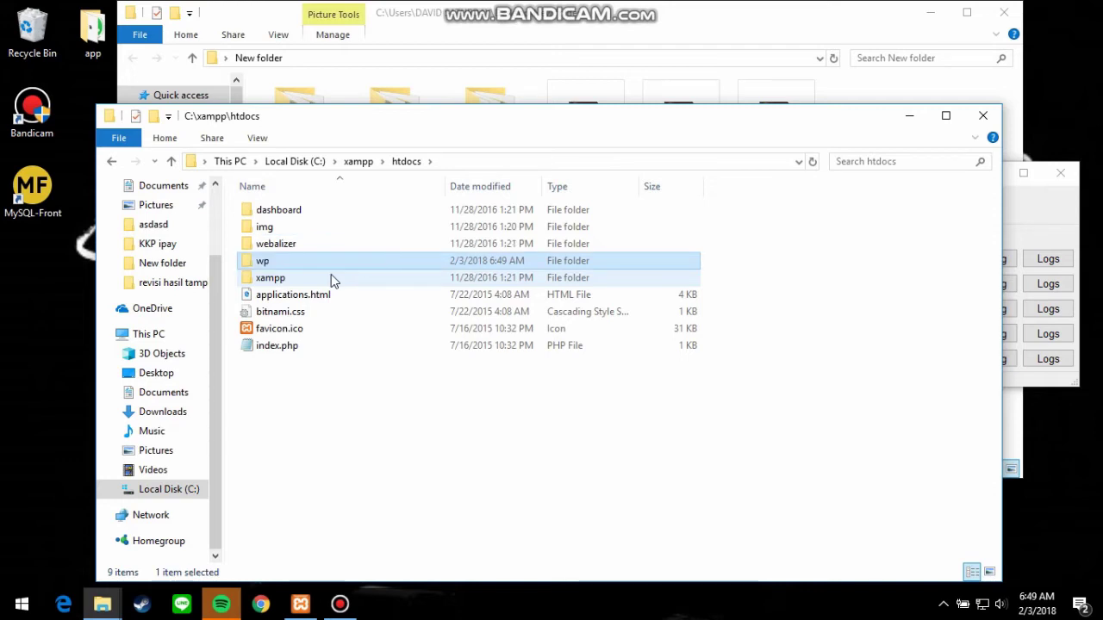
pyautogui.click(324, 446)
pyautogui.click(495, 69)
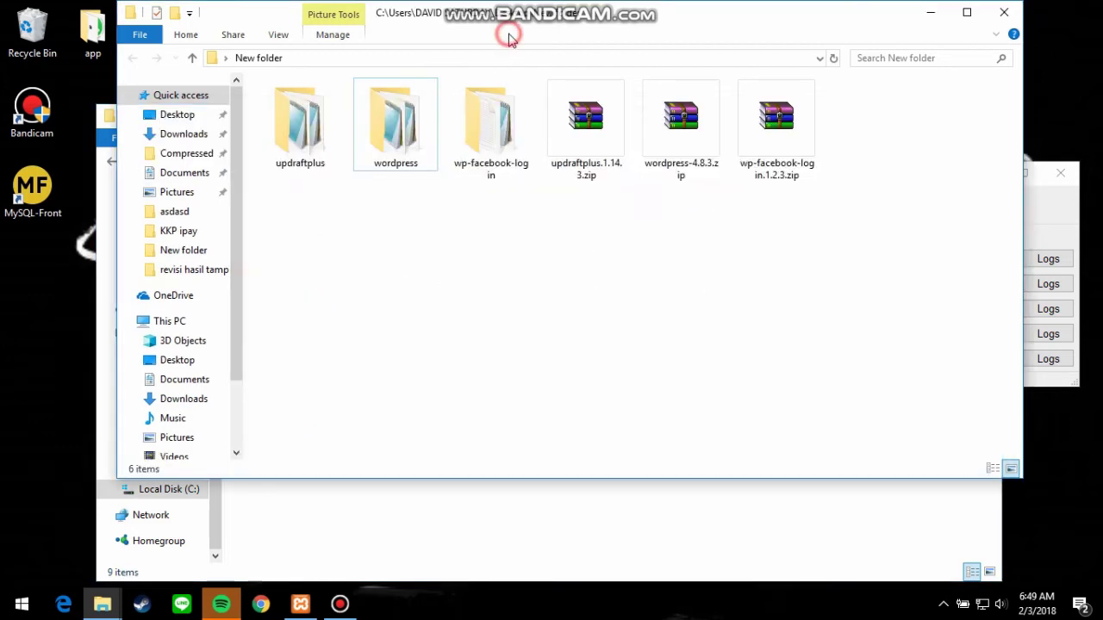
# Open the extracted wordpress folder and select all 19 of its files for copying.
pyautogui.click(398, 147)
pyautogui.doubleClick(398, 147)
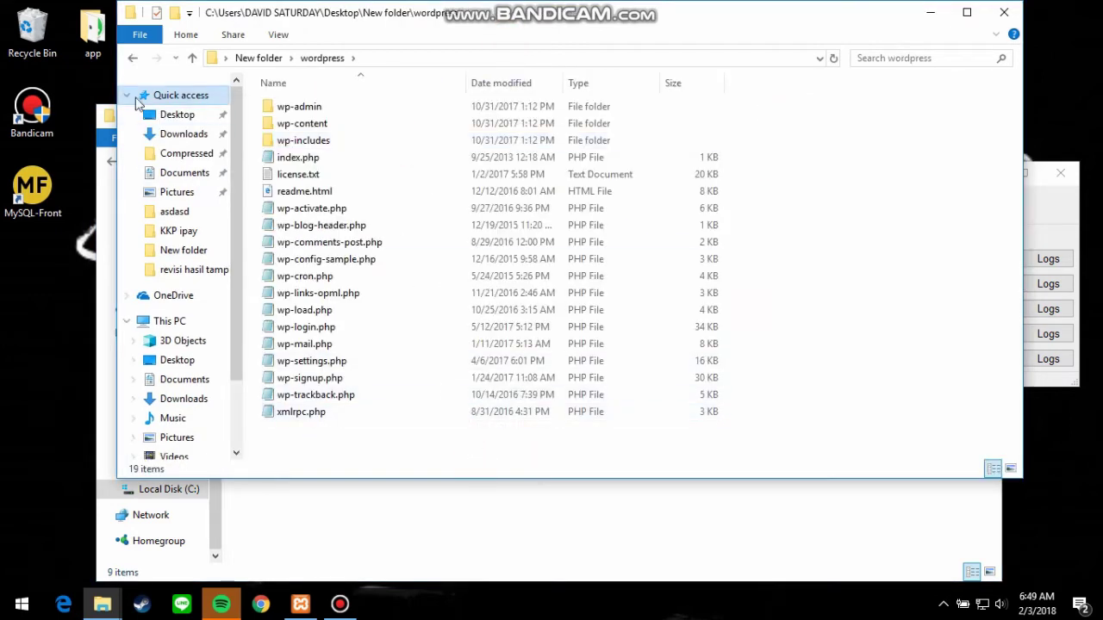
pyautogui.click(132, 58)
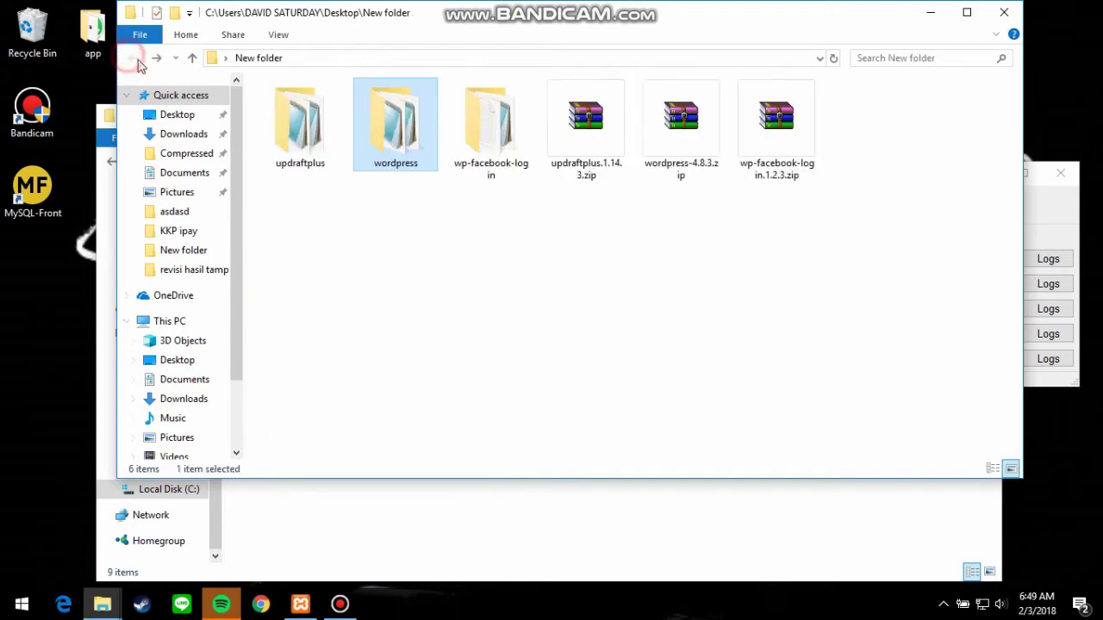
pyautogui.doubleClick(402, 145)
pyautogui.hotkey('ctrl', 'a')
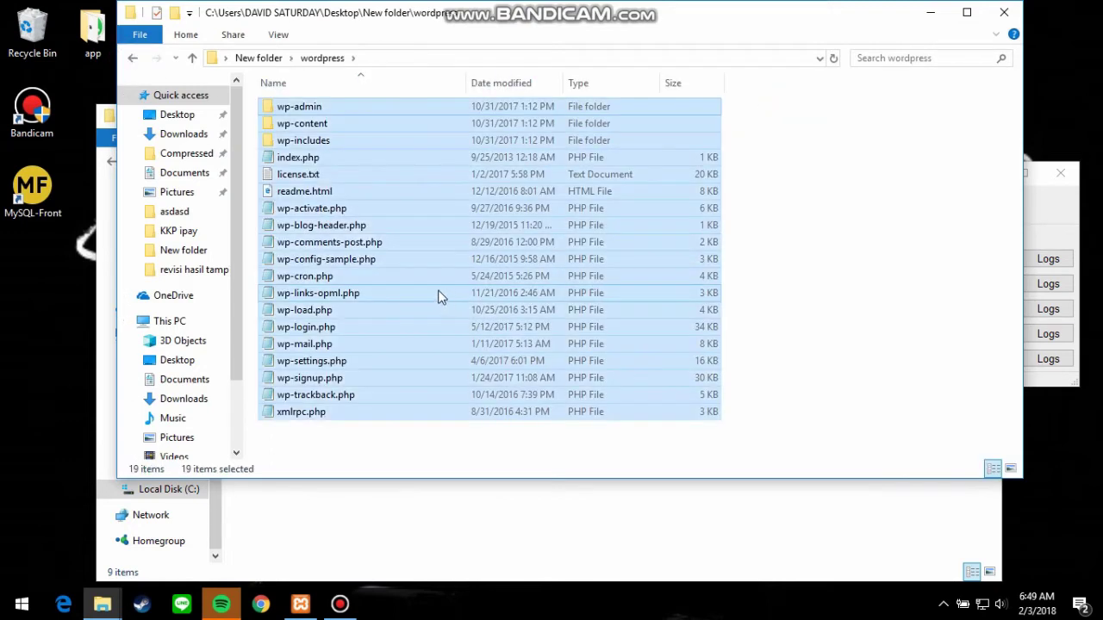
# Paste the WordPress files into C:\xampp\htdocs\wp and open a new Chrome window.
pyautogui.click(425, 511)
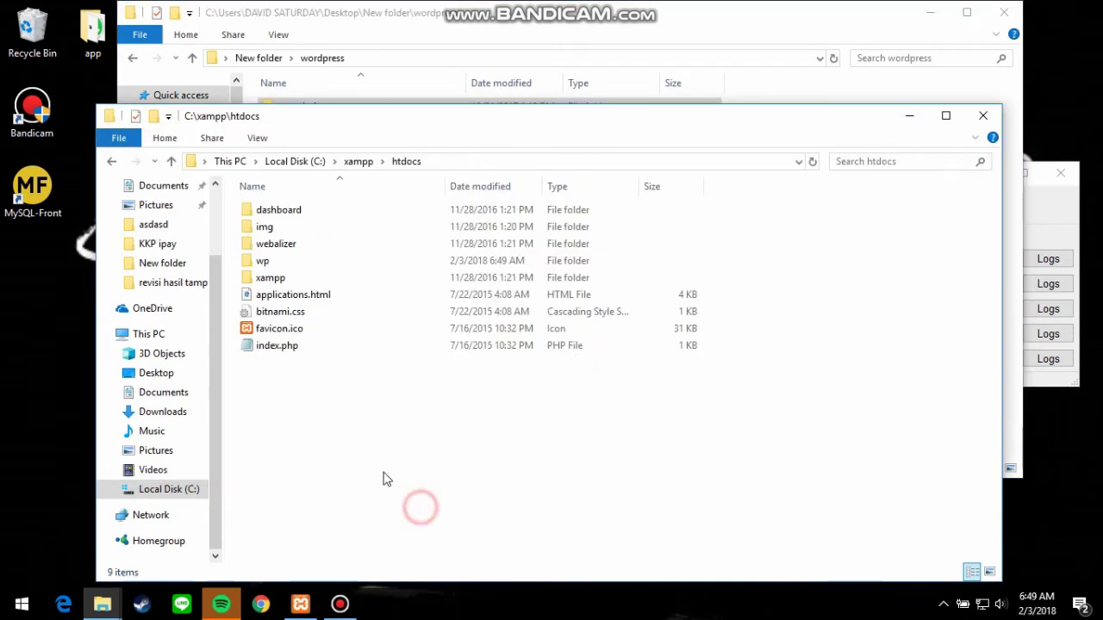
pyautogui.click(290, 274)
pyautogui.doubleClick(287, 264)
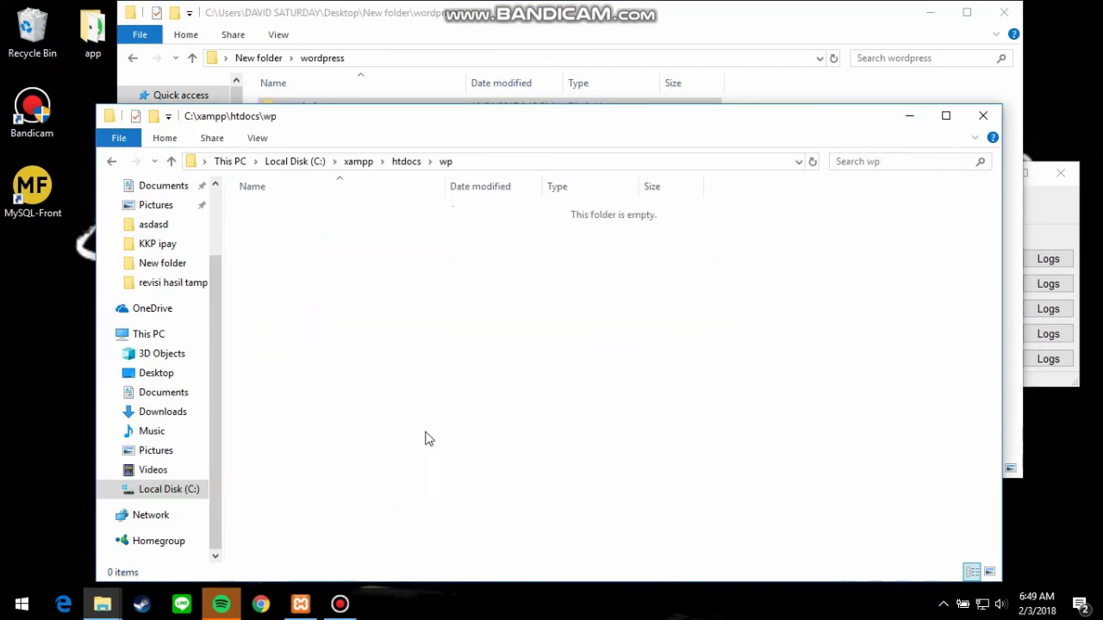
pyautogui.hotkey('ctrl', 'v')
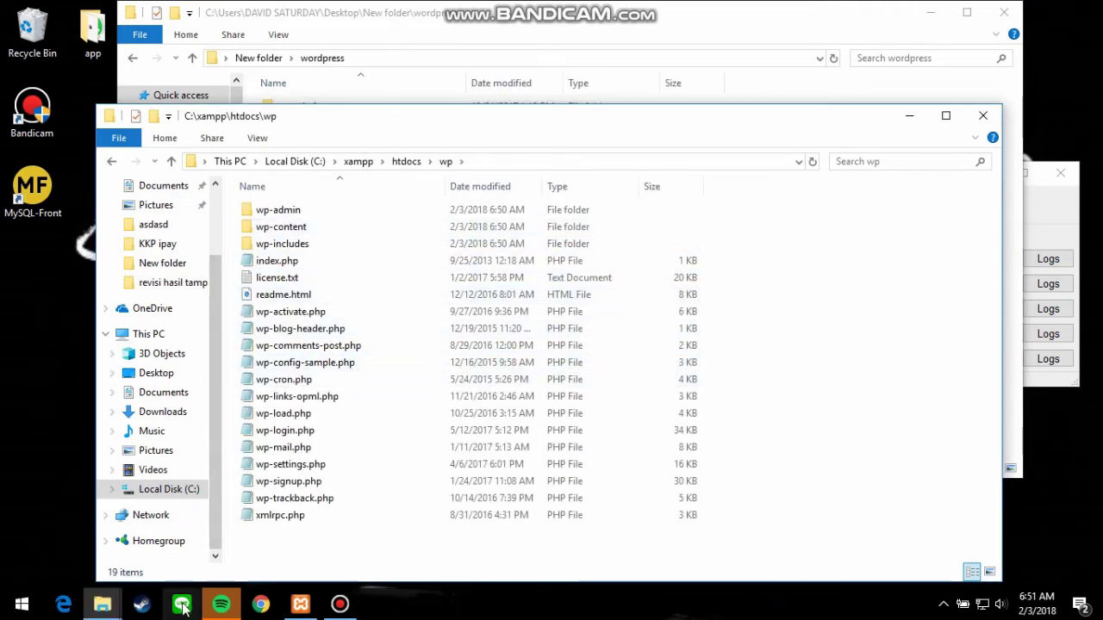
pyautogui.click(268, 607)
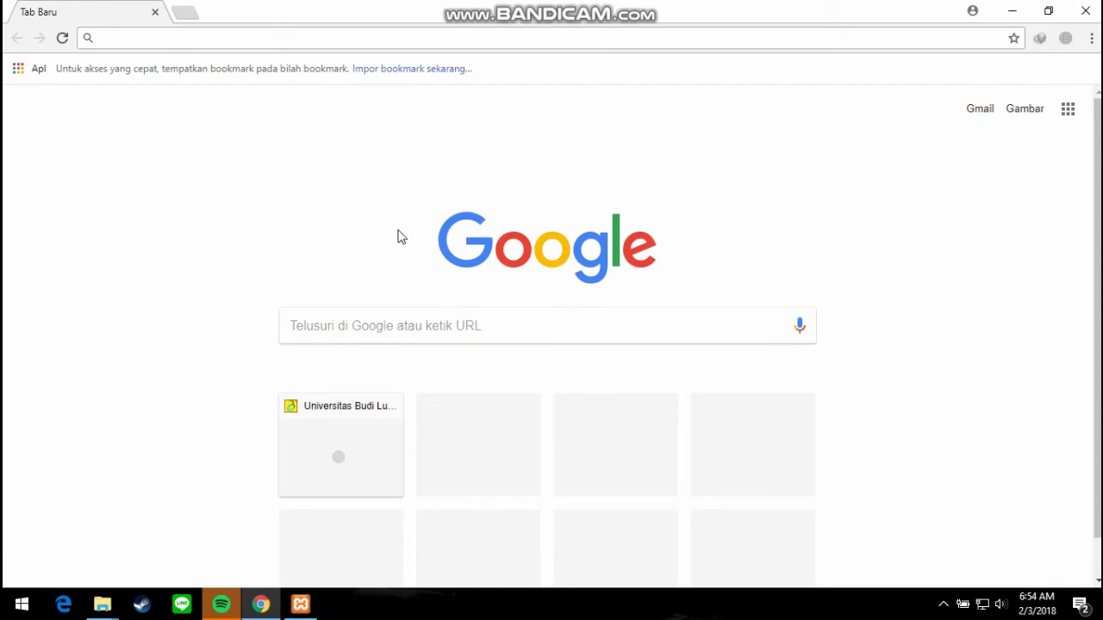
# Load localhost/wp in Chrome to reach the WordPress setup page.
pyautogui.write('localhost')
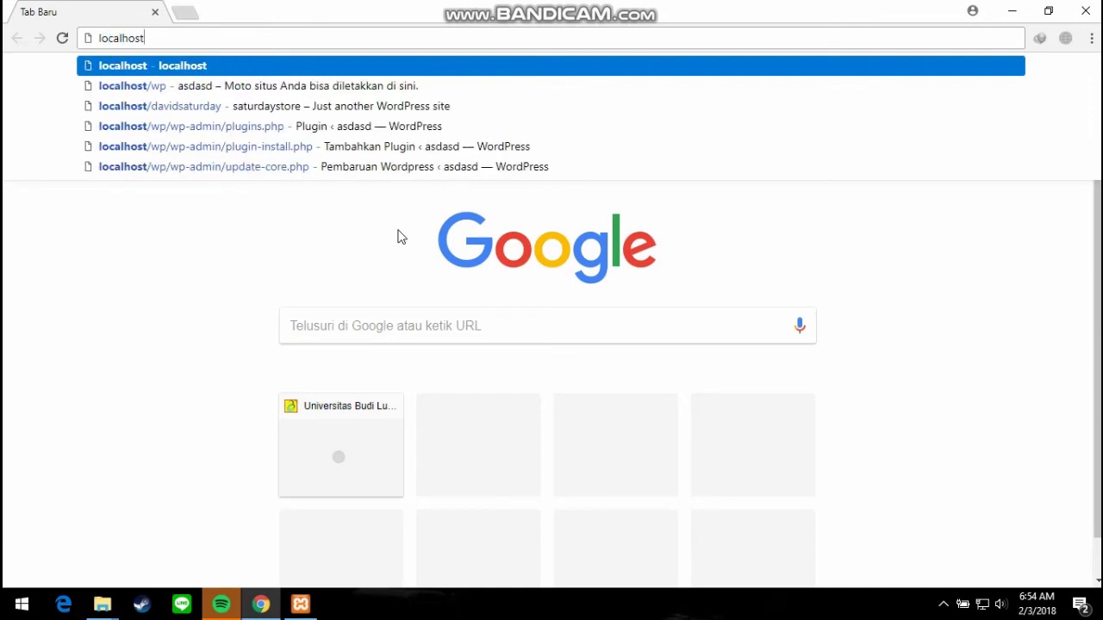
pyautogui.write('/')
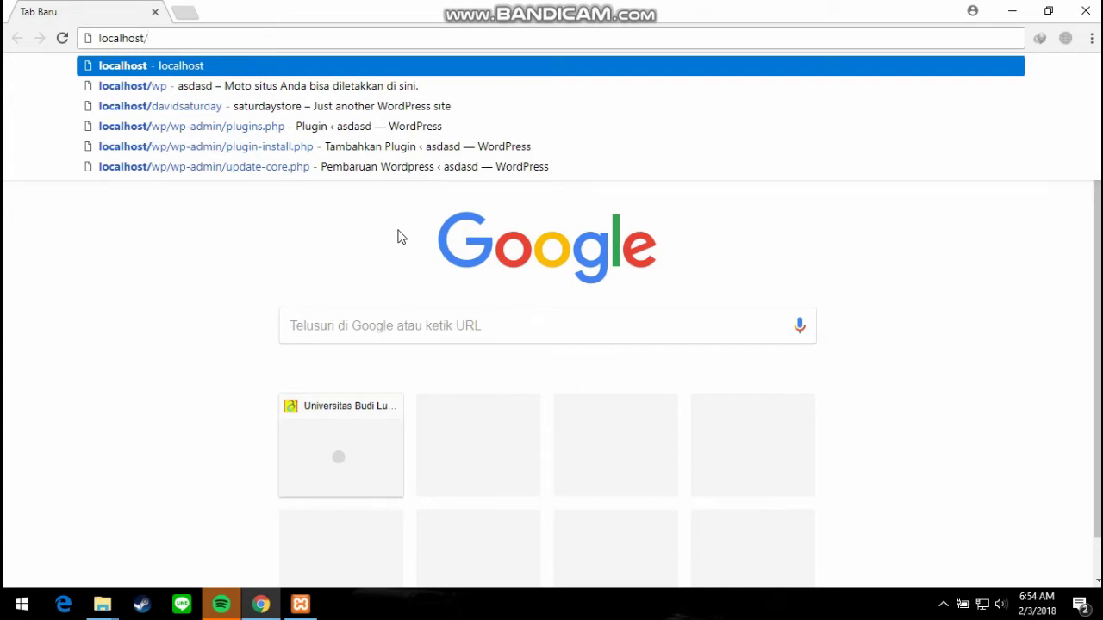
pyautogui.write('wp')
pyautogui.press('Return')
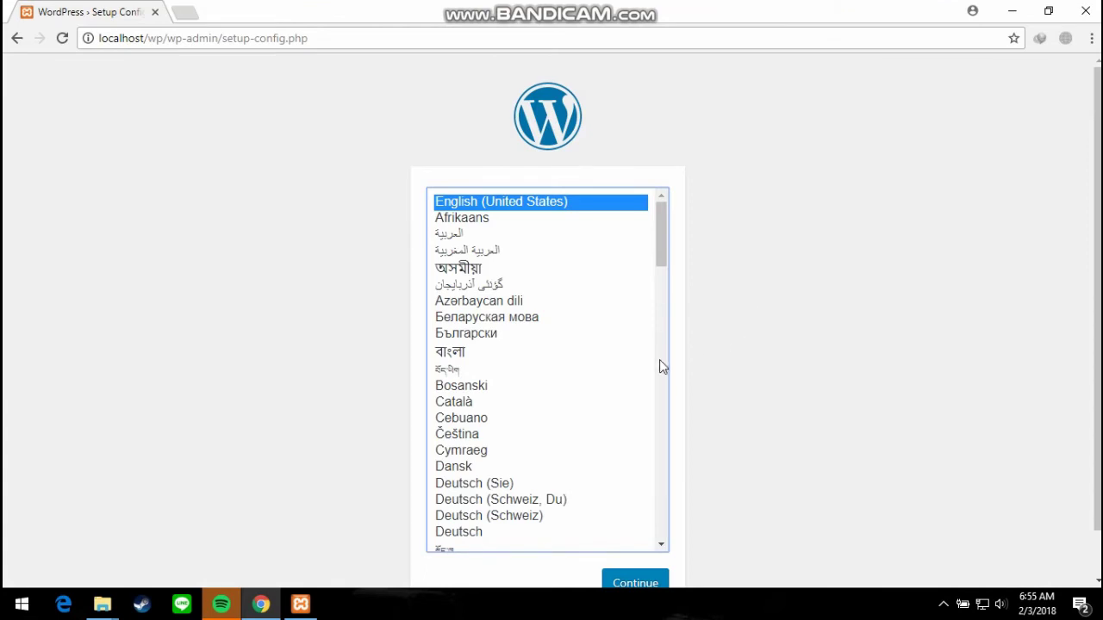
# Choose Bahasa Indonesia as the installation language and continue to the next setup step.
pyautogui.scroll(-5, 620, 384)
pyautogui.scroll(-3, 586, 384)
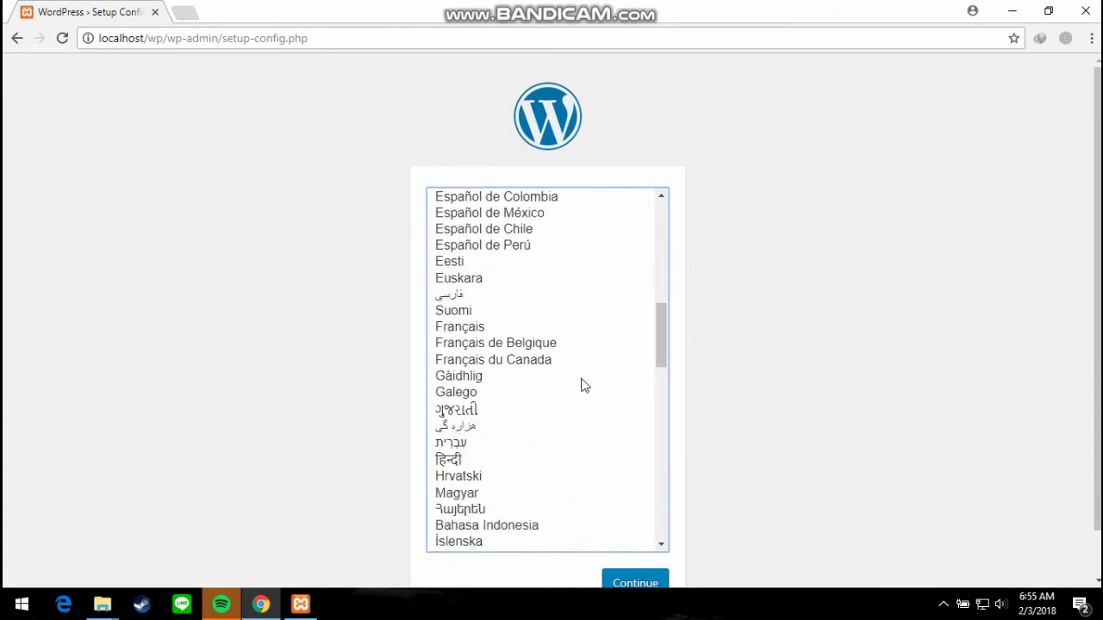
pyautogui.scroll(-5, 552, 363)
pyautogui.click(516, 290)
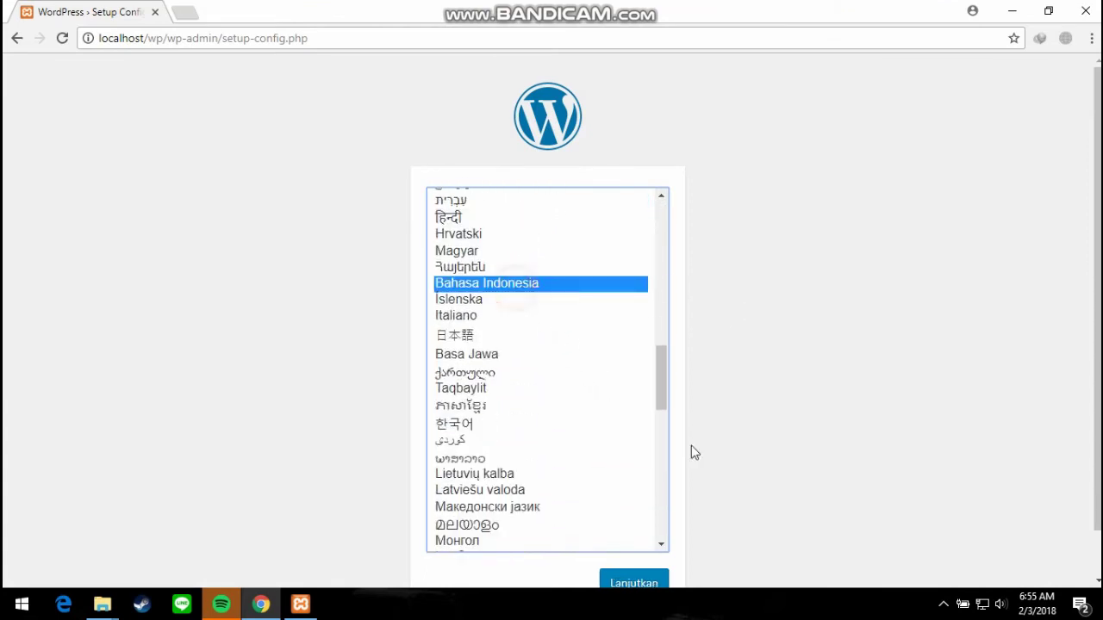
pyautogui.scroll(-4, 625, 485)
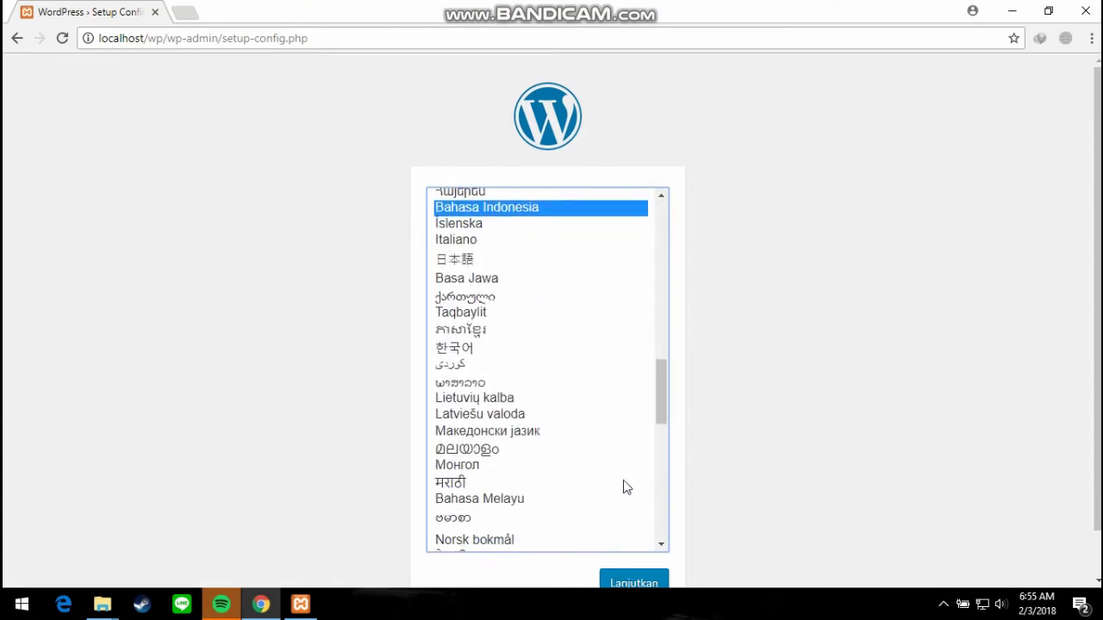
pyautogui.click(618, 584)
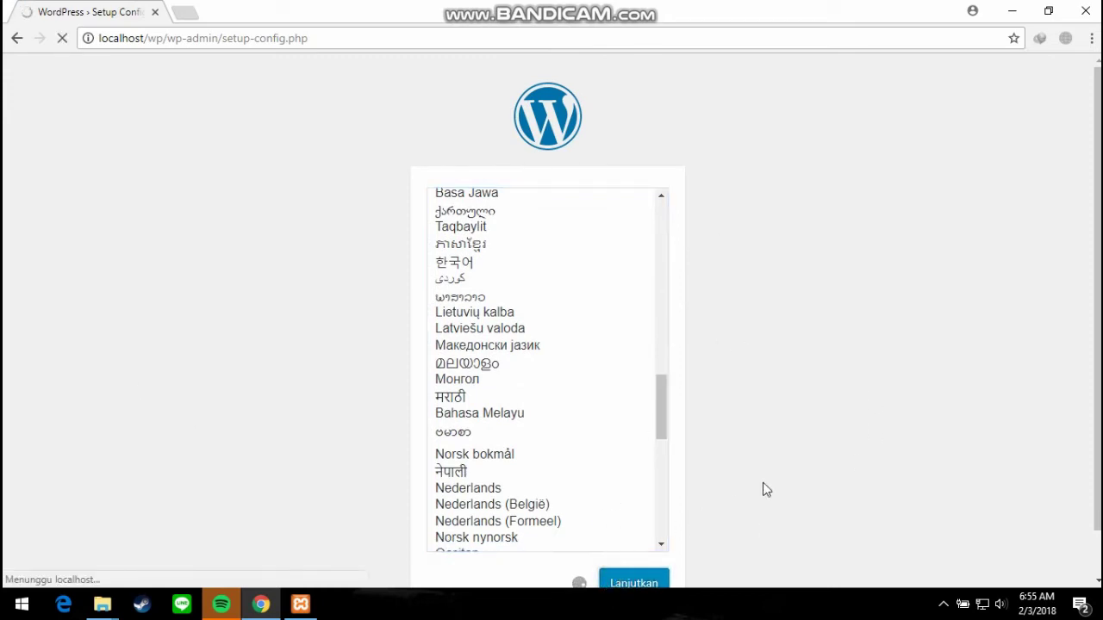
pyautogui.scroll(-1, 773, 483)
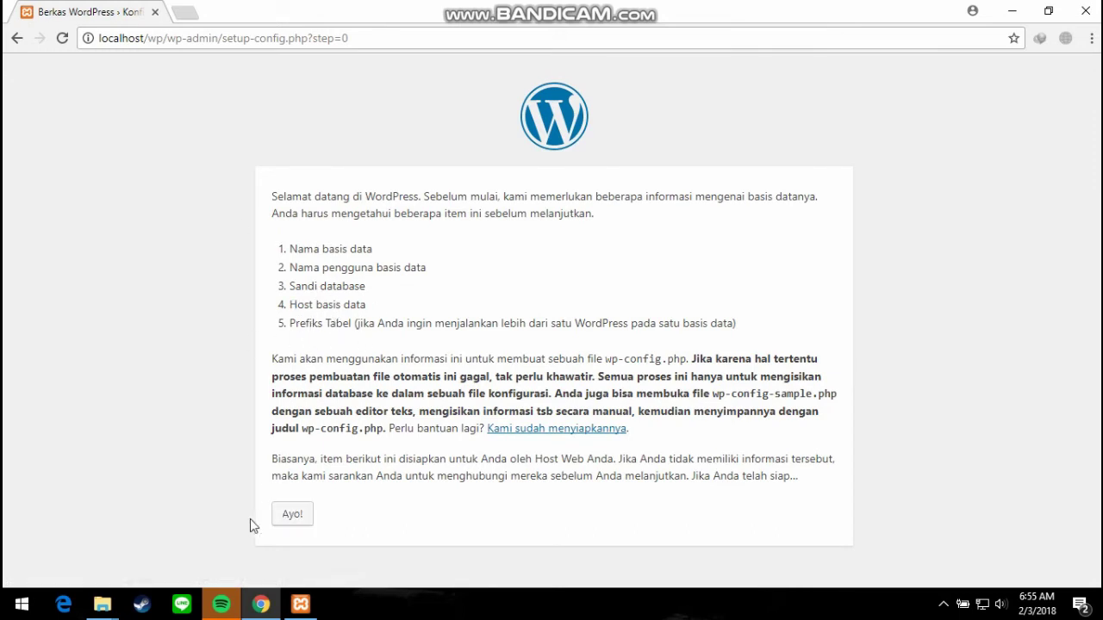
# Reach the database form, select the default name 'wordpress', and minimize Chrome to the desktop.
pyautogui.click(279, 518)
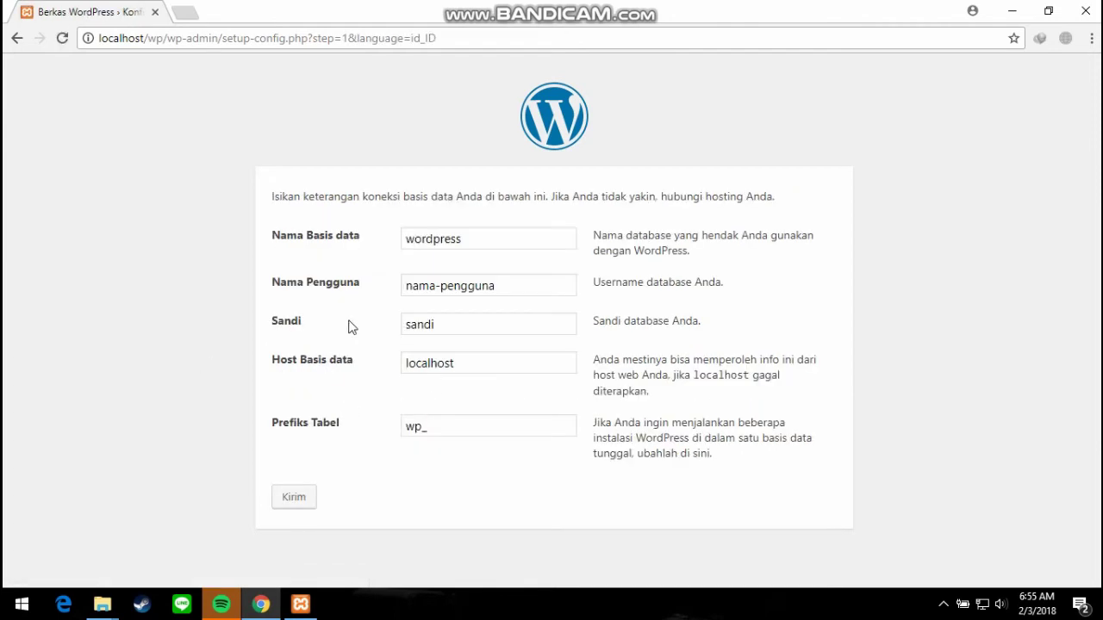
pyautogui.click(491, 240)
pyautogui.doubleClick(492, 239)
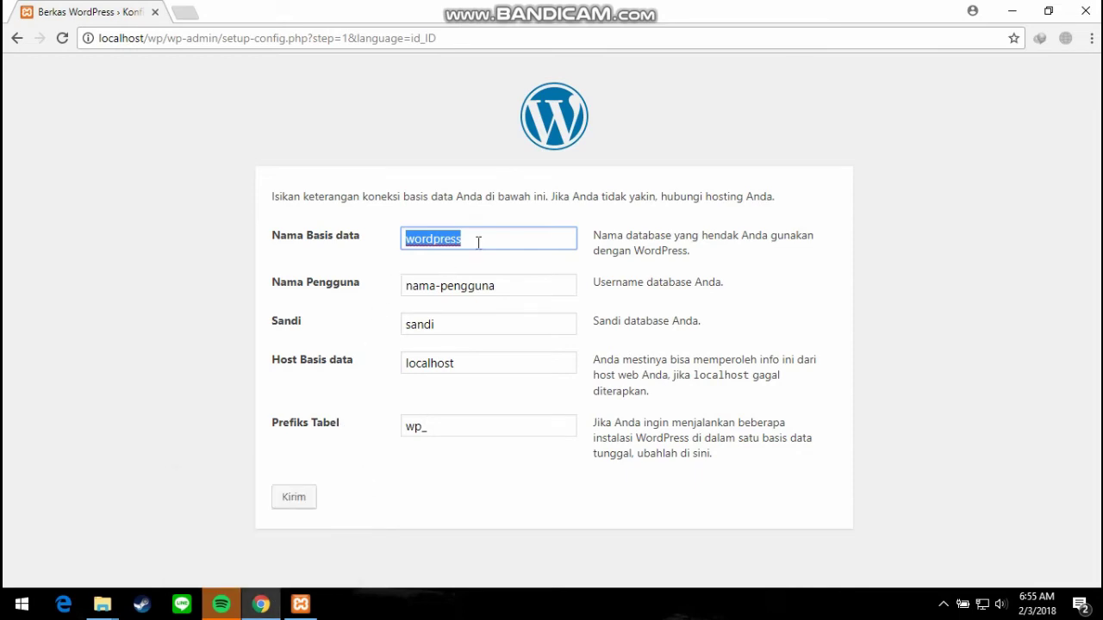
pyautogui.click(1012, 11)
pyautogui.click(17, 181)
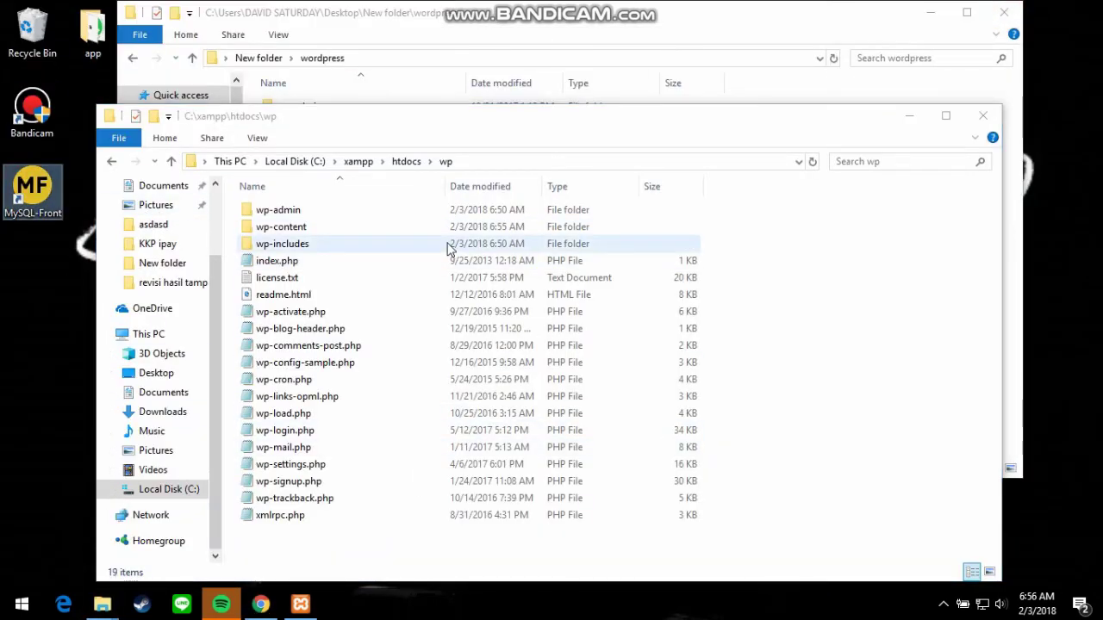
# Launch MySQL-Front and connect to the localhost server.
pyautogui.doubleClick(22, 207)
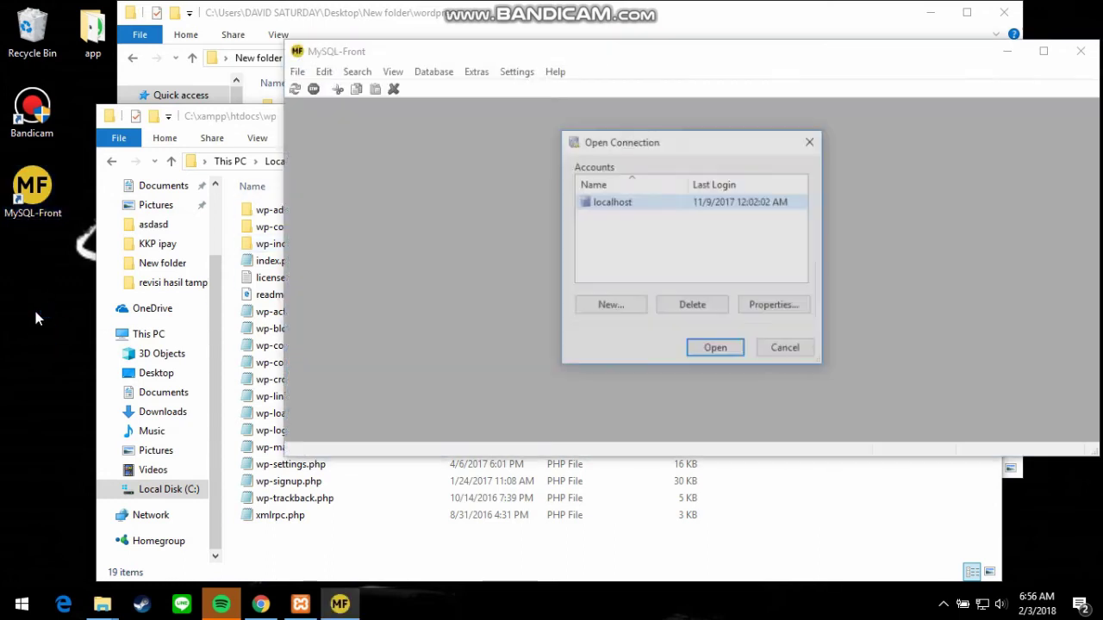
pyautogui.click(716, 357)
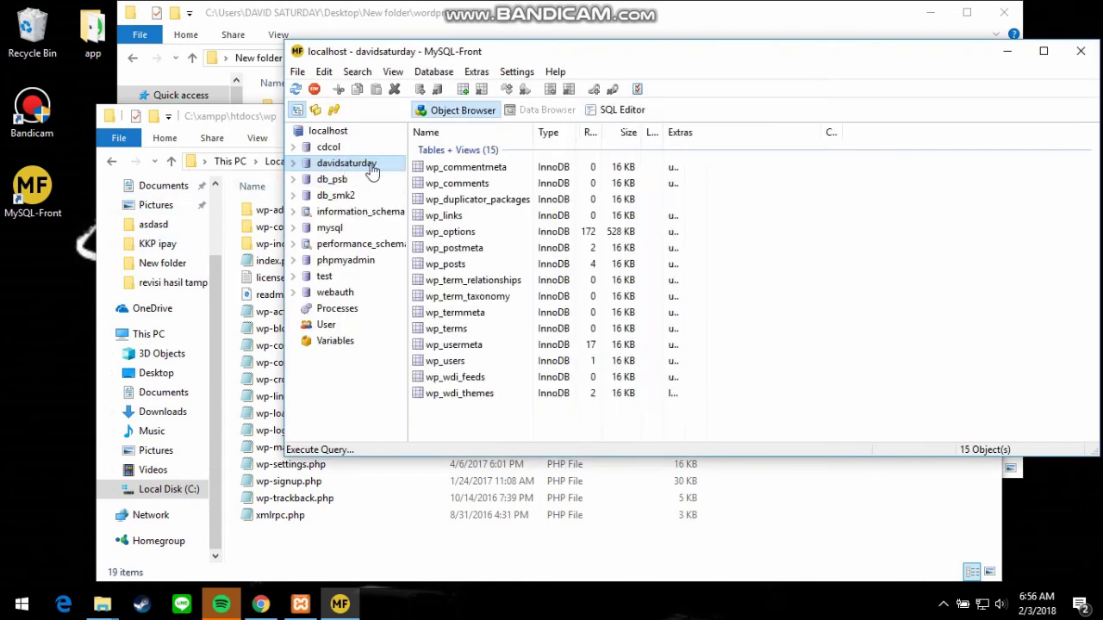
pyautogui.click(452, 153)
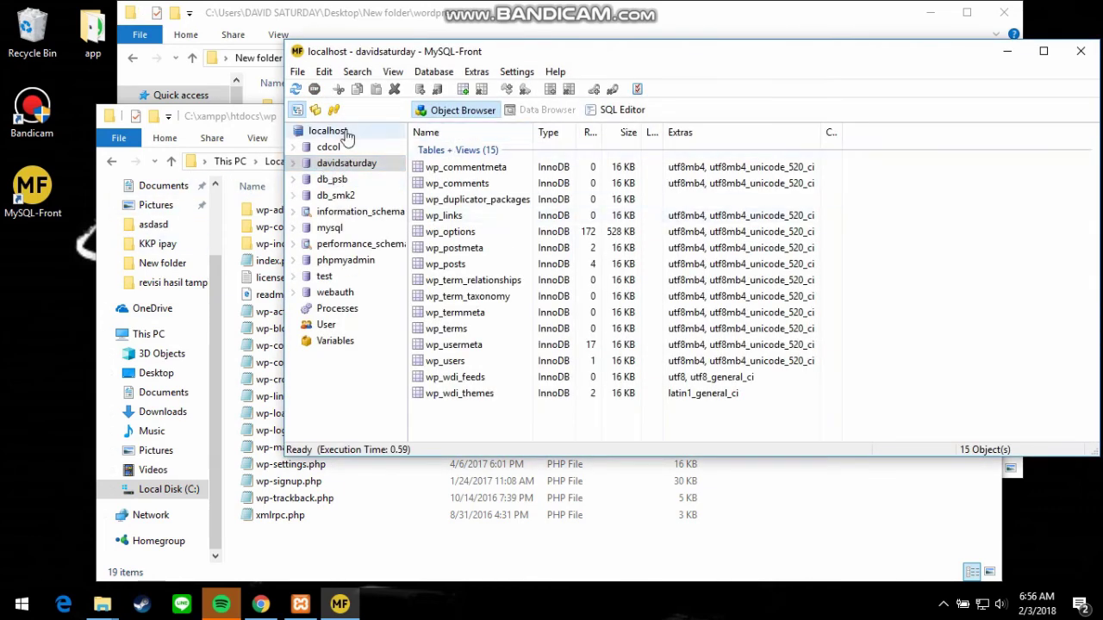
pyautogui.rightClick(347, 164)
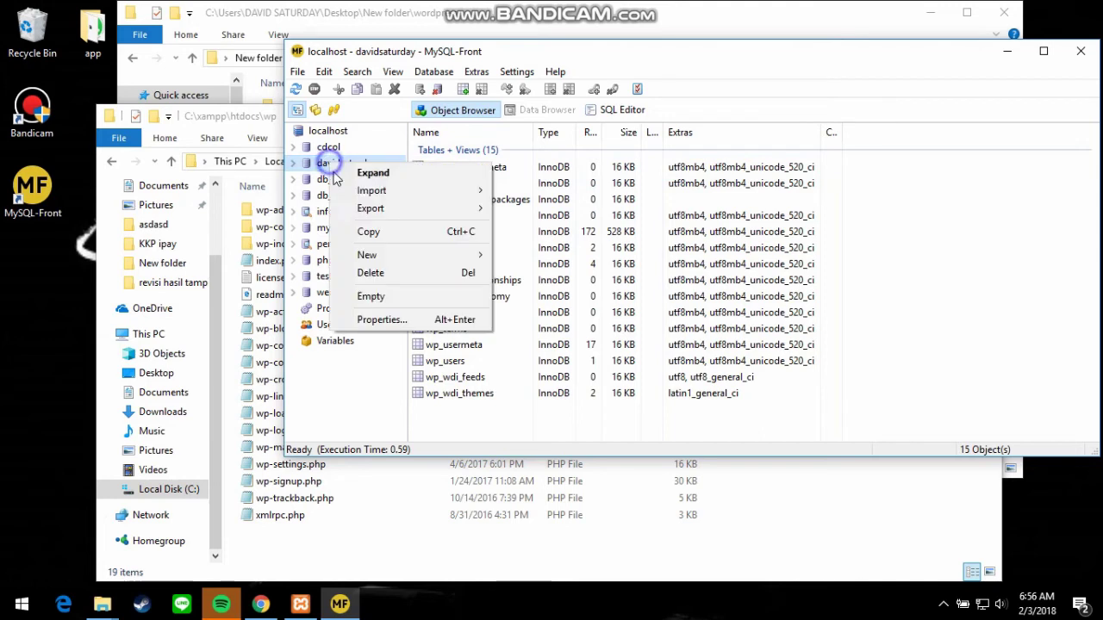
pyautogui.click(363, 107)
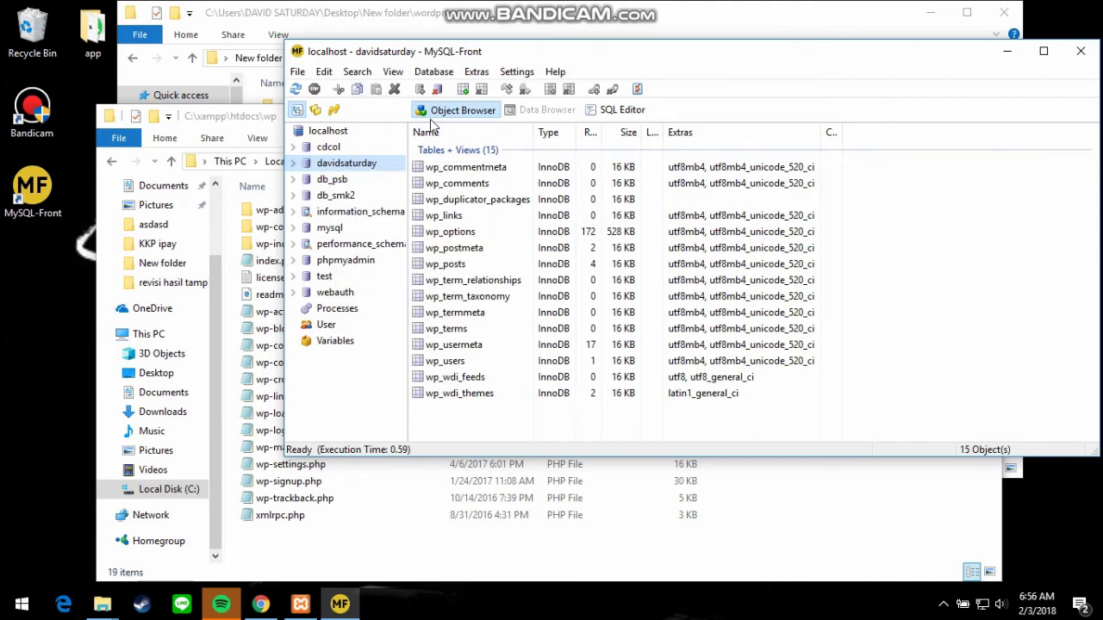
pyautogui.click(298, 72)
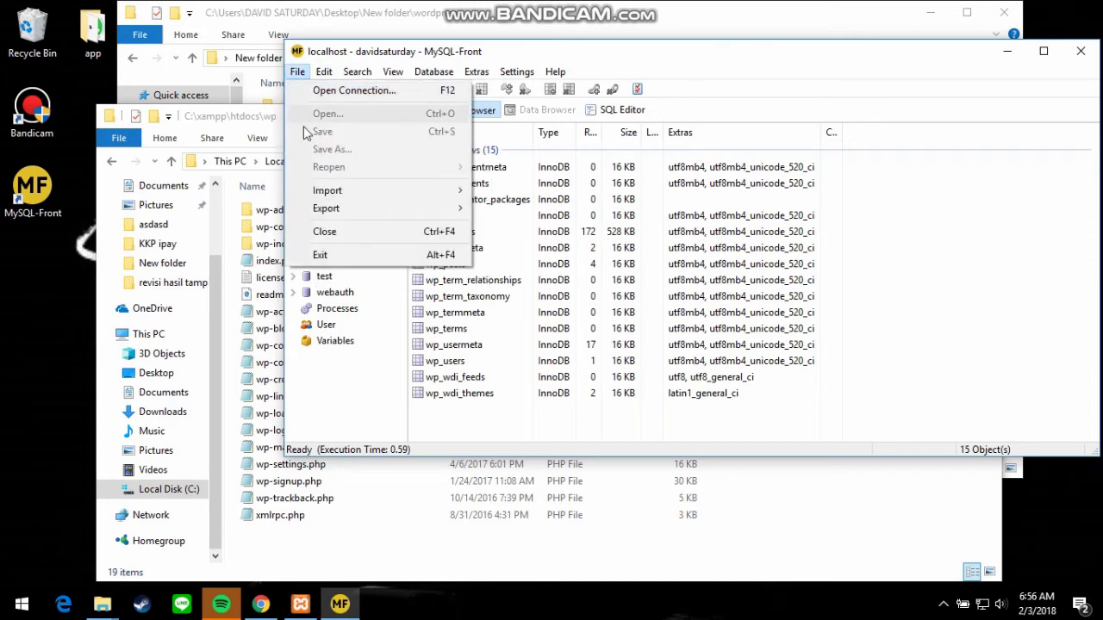
pyautogui.click(335, 384)
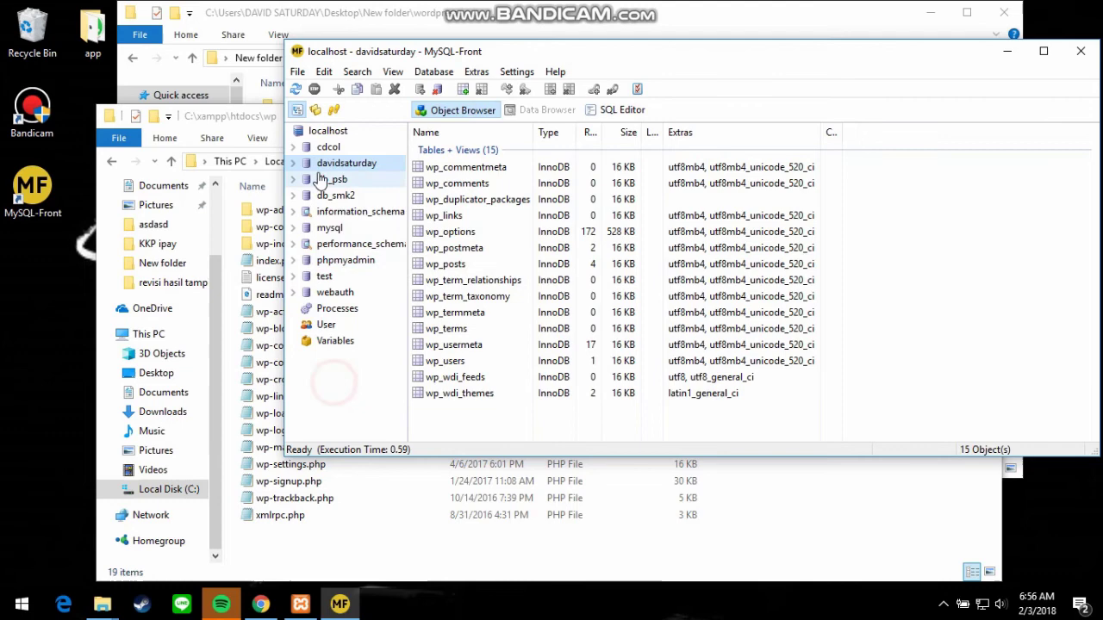
# Add a new database named saturday on localhost.
pyautogui.rightClick(343, 132)
pyautogui.moveTo(360, 179)
pyautogui.click(526, 182)
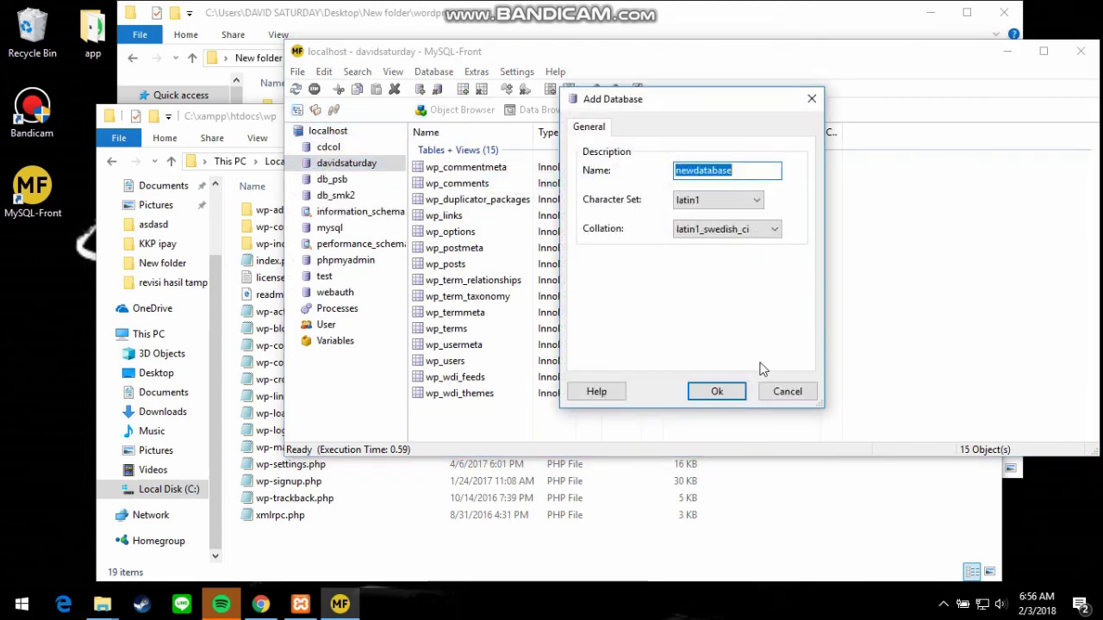
pyautogui.write('saturday')
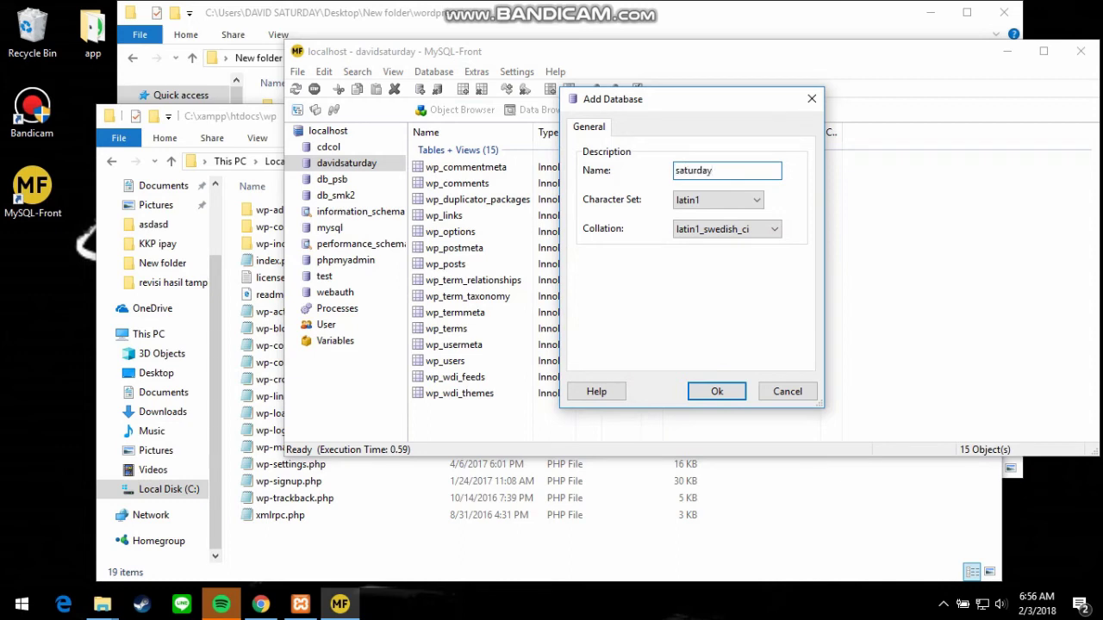
pyautogui.click(720, 394)
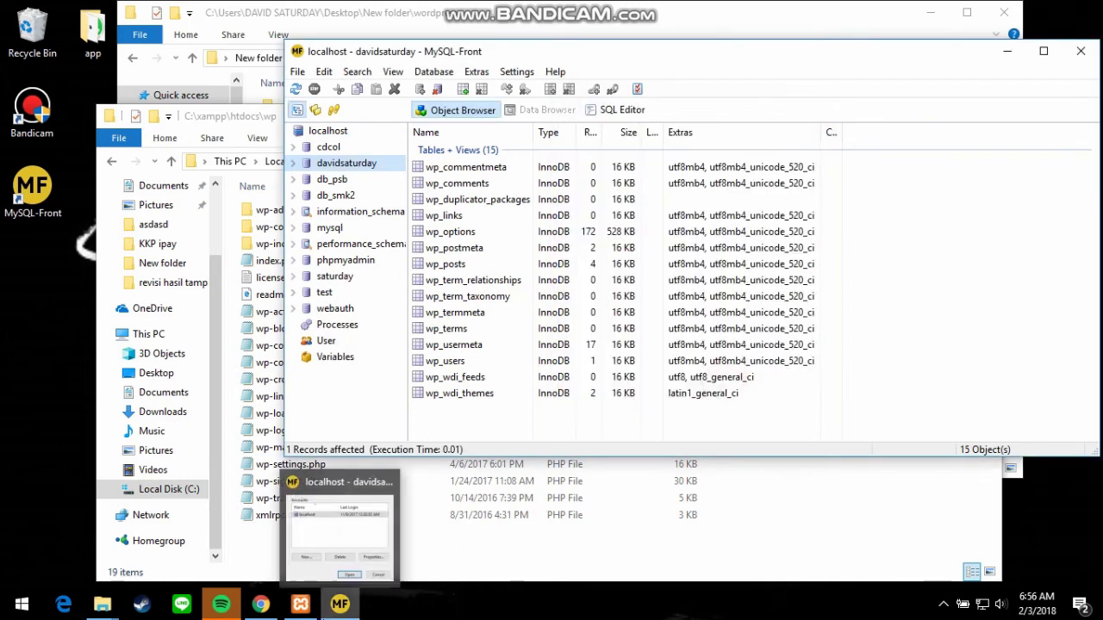
pyautogui.click(301, 608)
pyautogui.click(302, 609)
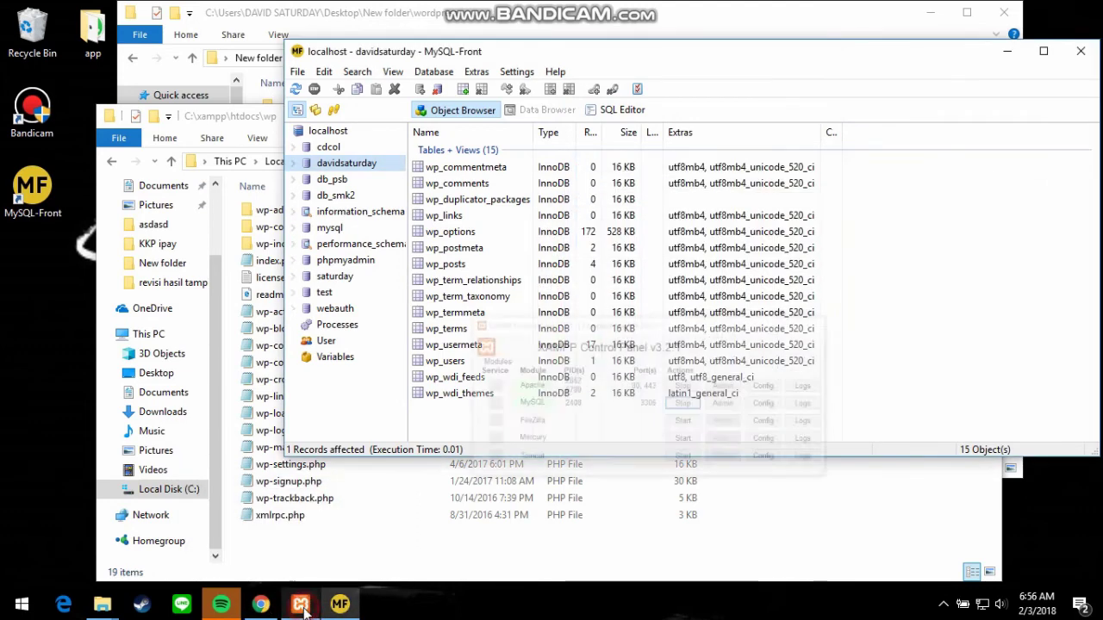
# Submit database saturday, user root, empty password, host localhost and prefix wp_saturday.
pyautogui.click(260, 605)
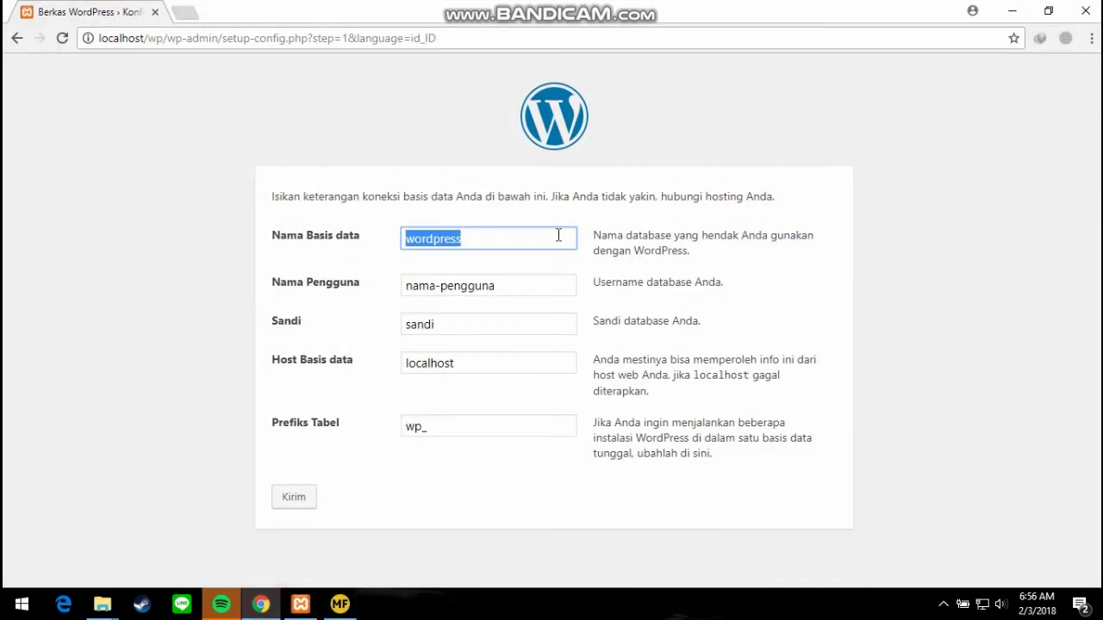
pyautogui.write('saturday')
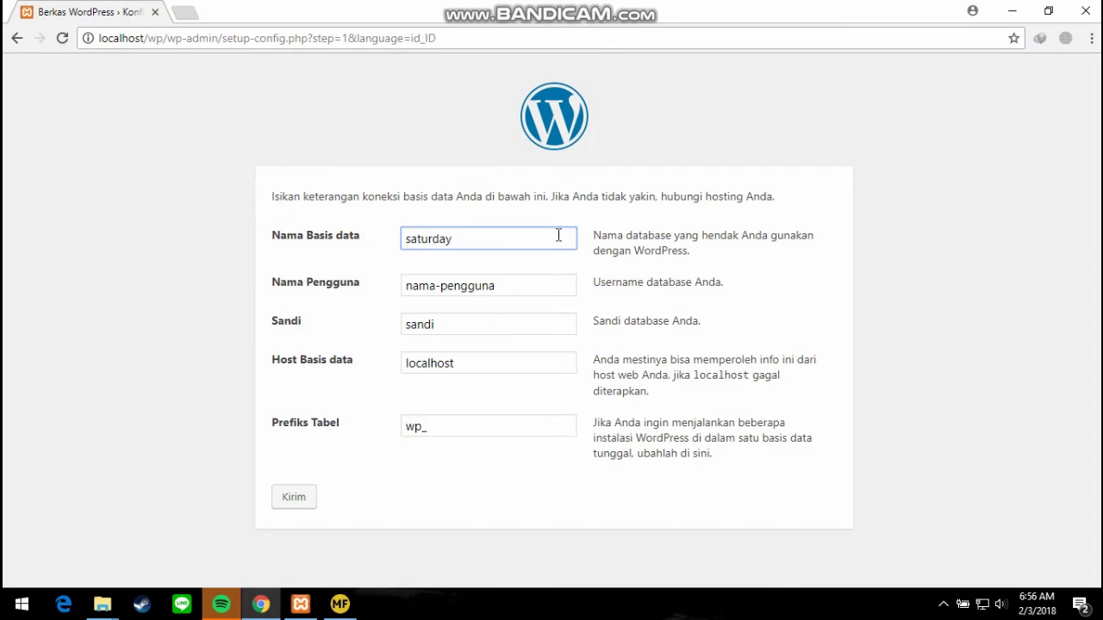
pyautogui.press('Tab')
pyautogui.write('r')
pyautogui.press('Tab')
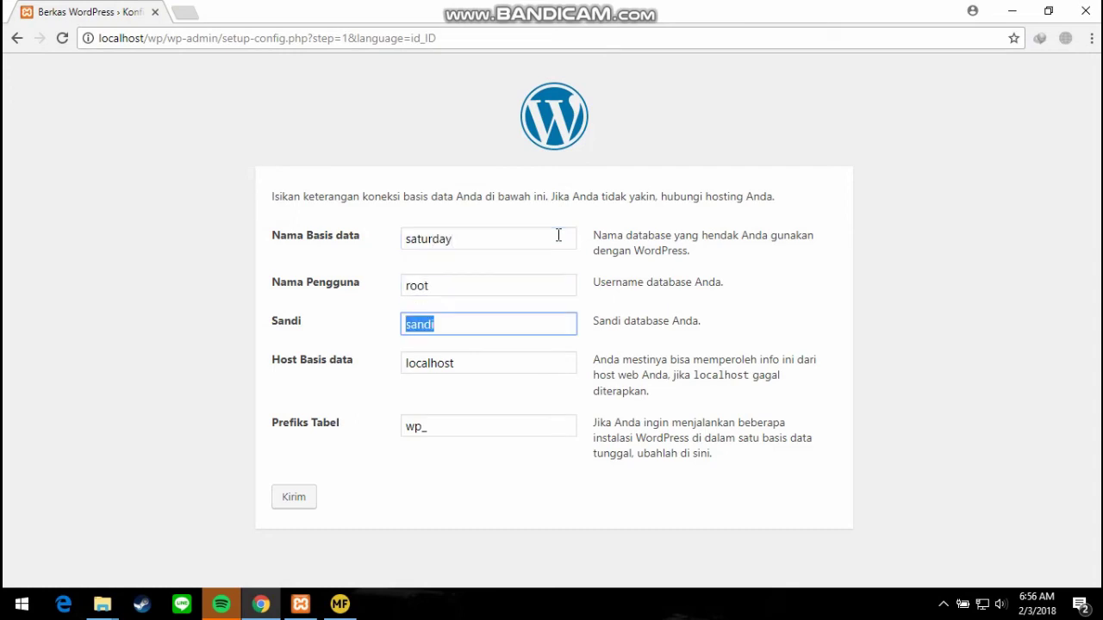
pyautogui.press('BackSpace')
pyautogui.press('Tab')
pyautogui.press('Tab')
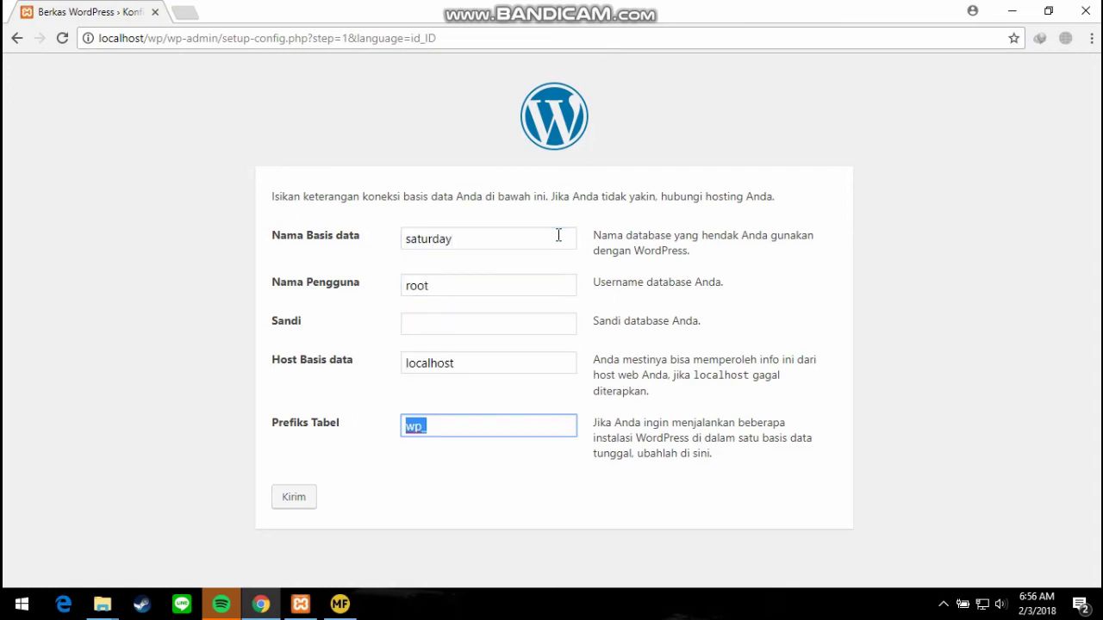
pyautogui.click(454, 424)
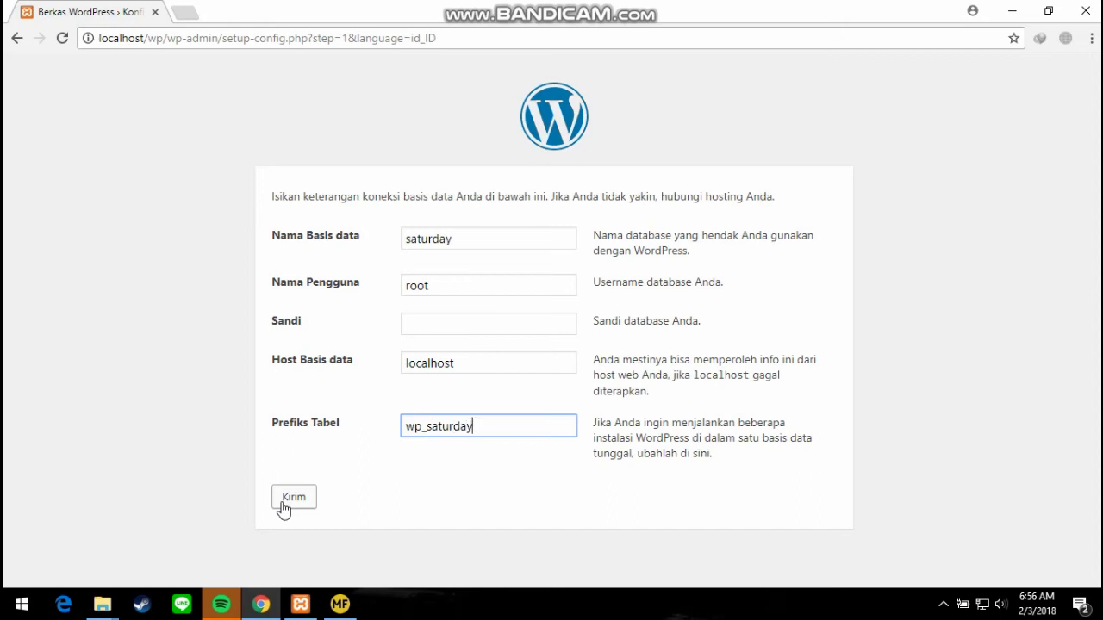
pyautogui.click(293, 498)
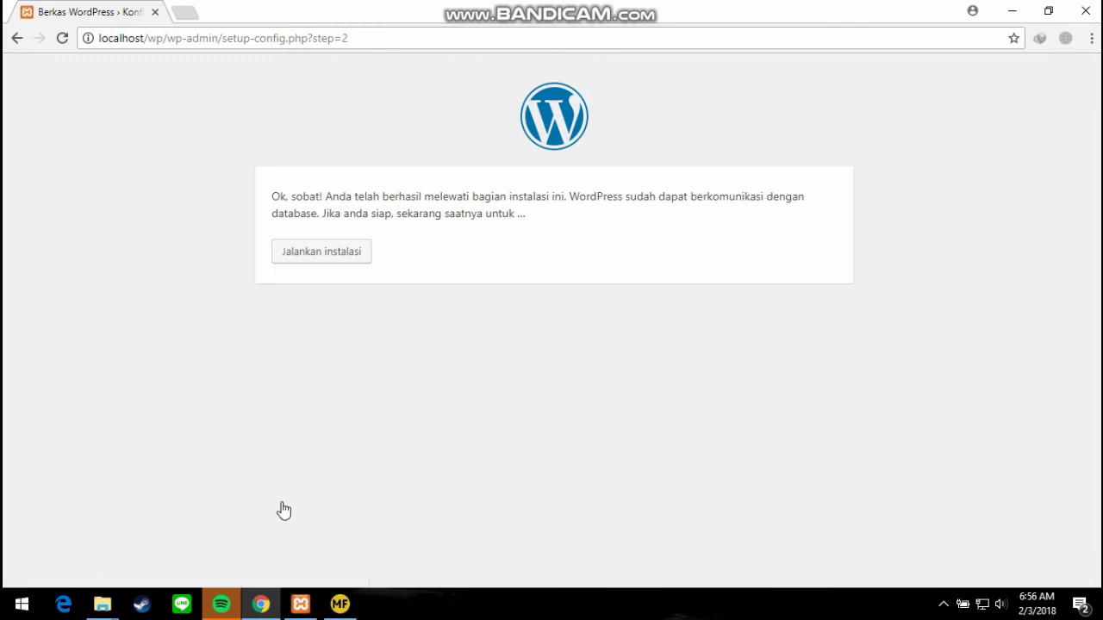
# Start the installation and enter site title 'saturday store' with administrator username 'admin'.
pyautogui.click(316, 257)
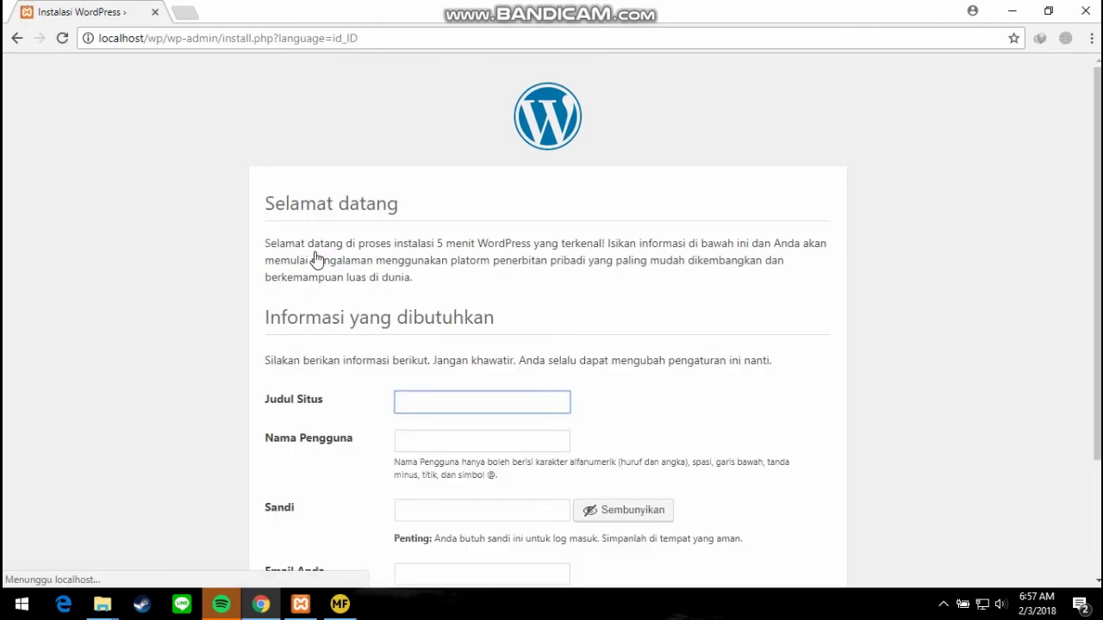
pyautogui.scroll(-1, 498, 319)
pyautogui.click(498, 322)
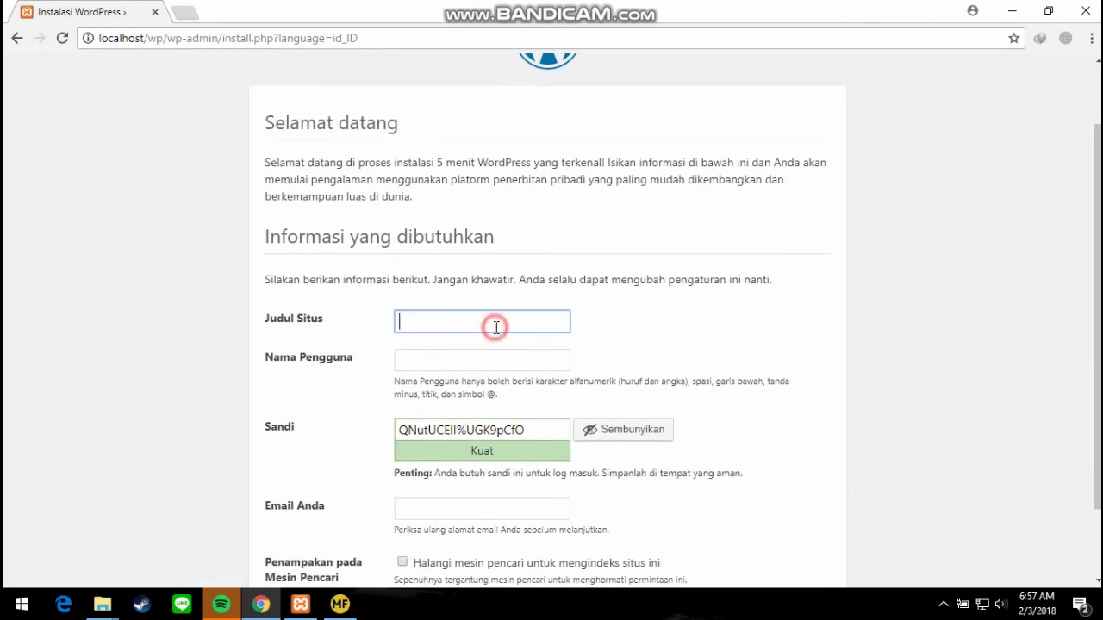
pyautogui.write('saturday store')
pyautogui.press('Tab')
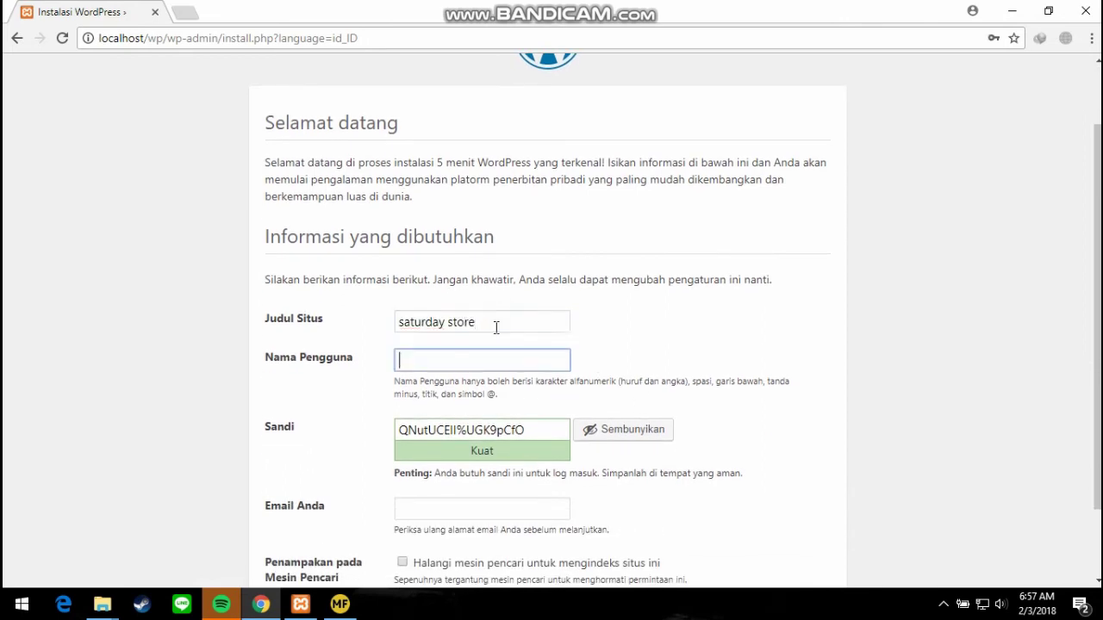
pyautogui.write('admin')
pyautogui.press('Tab')
pyautogui.write('admin')
pyautogui.press('Tab')
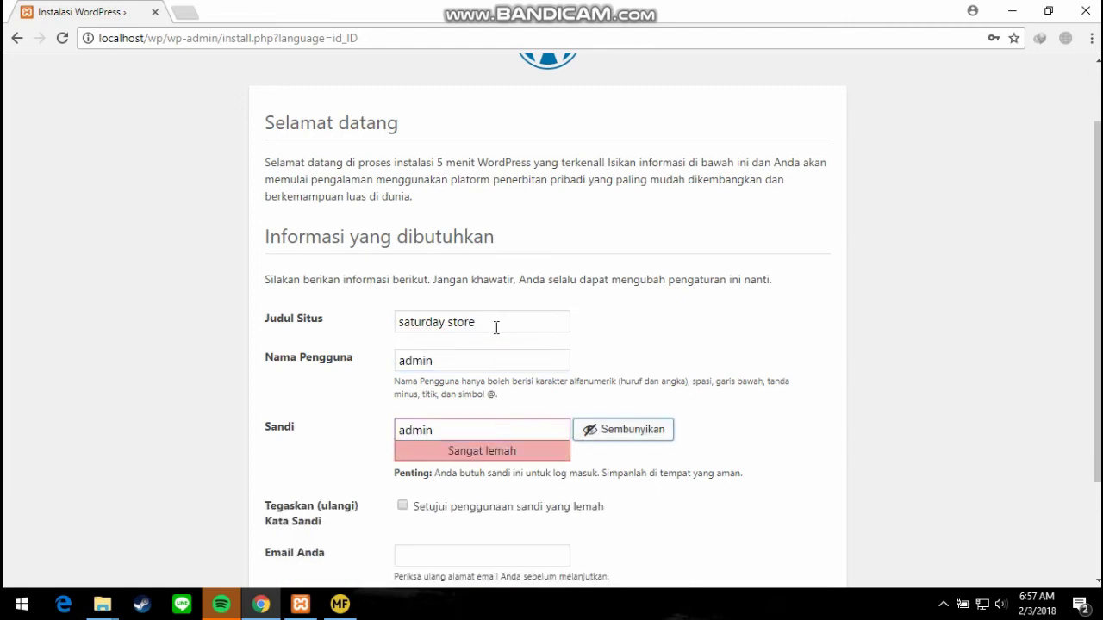
# Confirm the weak password, fill in the admin e-mail address, and install WordPress.
pyautogui.scroll(-2, 680, 460)
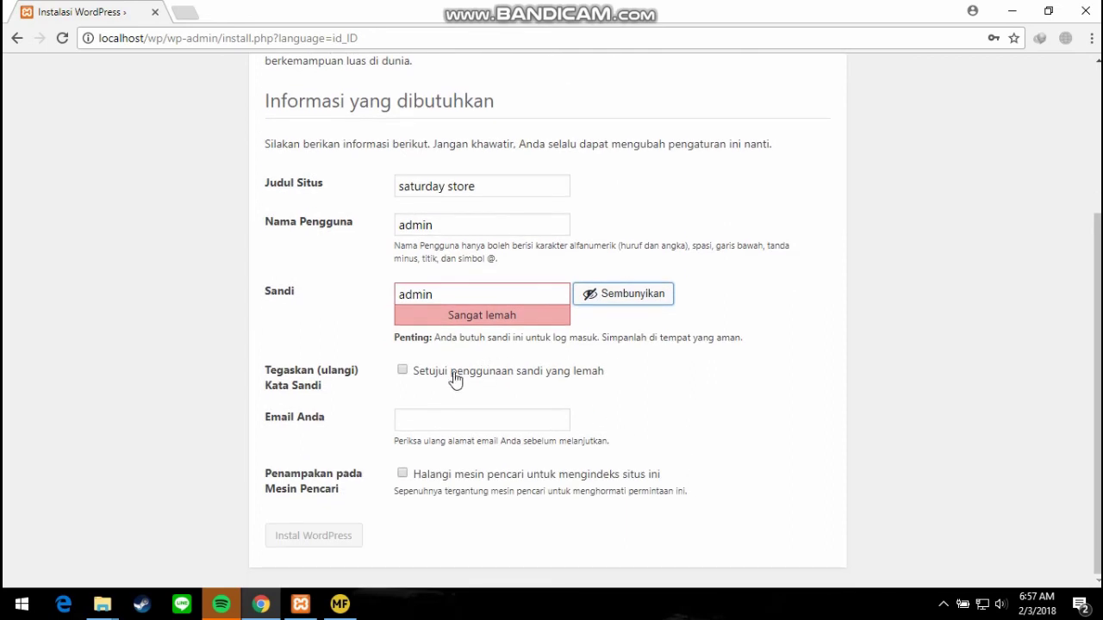
pyautogui.click(407, 373)
pyautogui.click(425, 428)
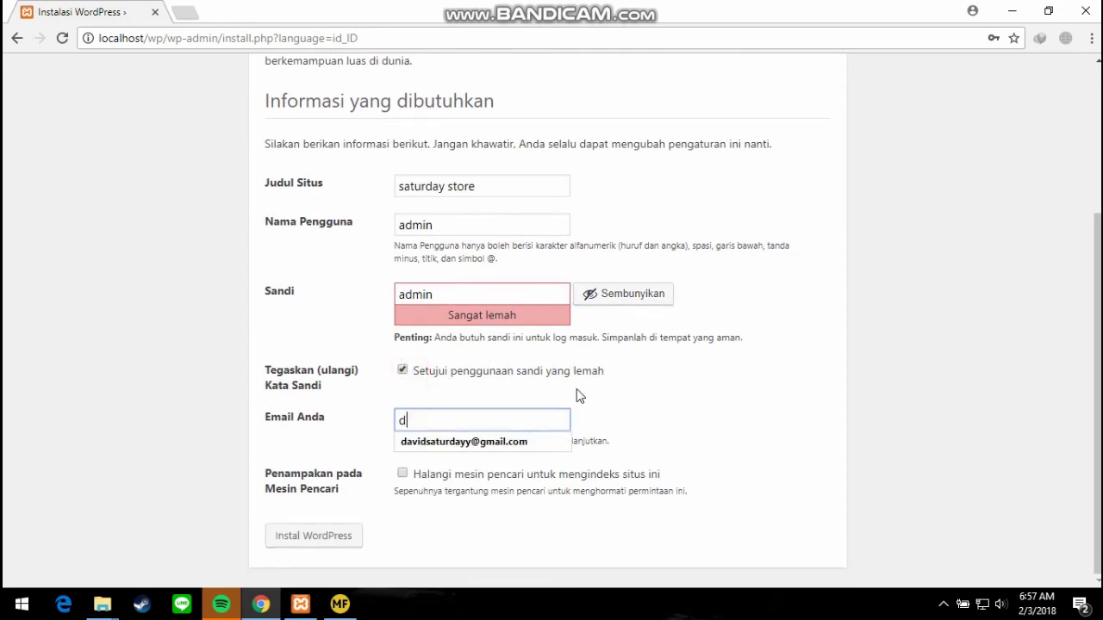
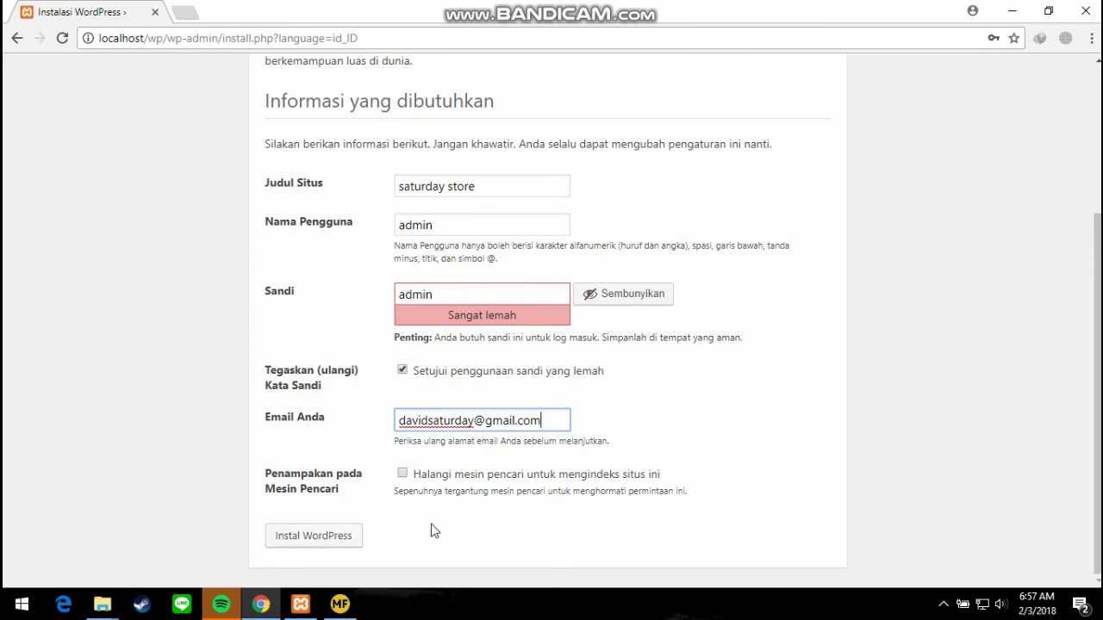
pyautogui.click(341, 539)
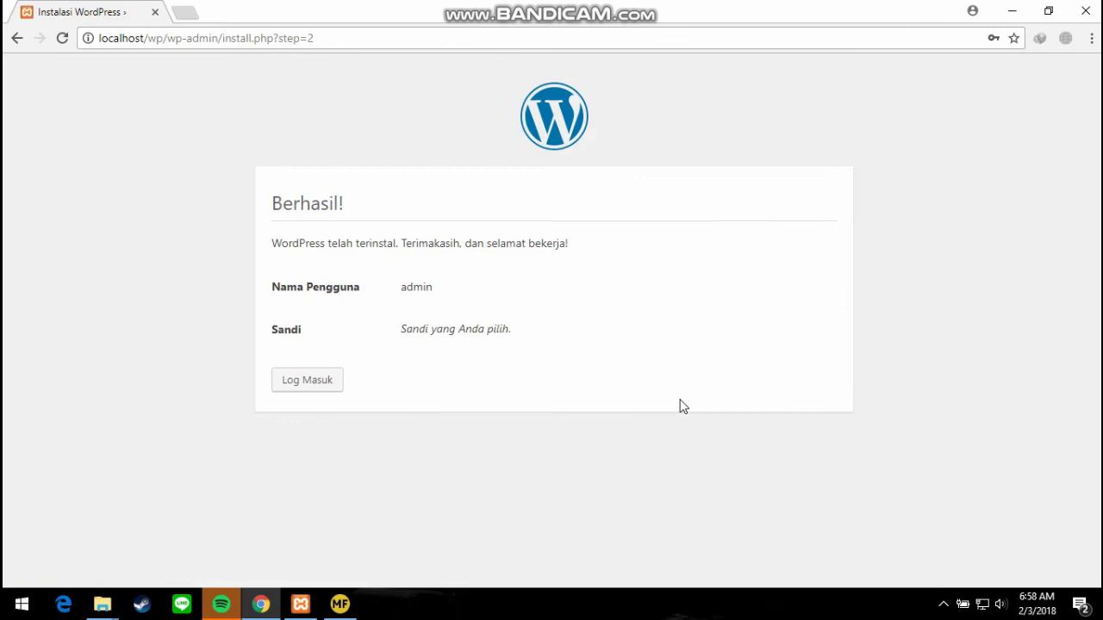
# Log in from the success page as 'admin' with the account password.
pyautogui.click(324, 384)
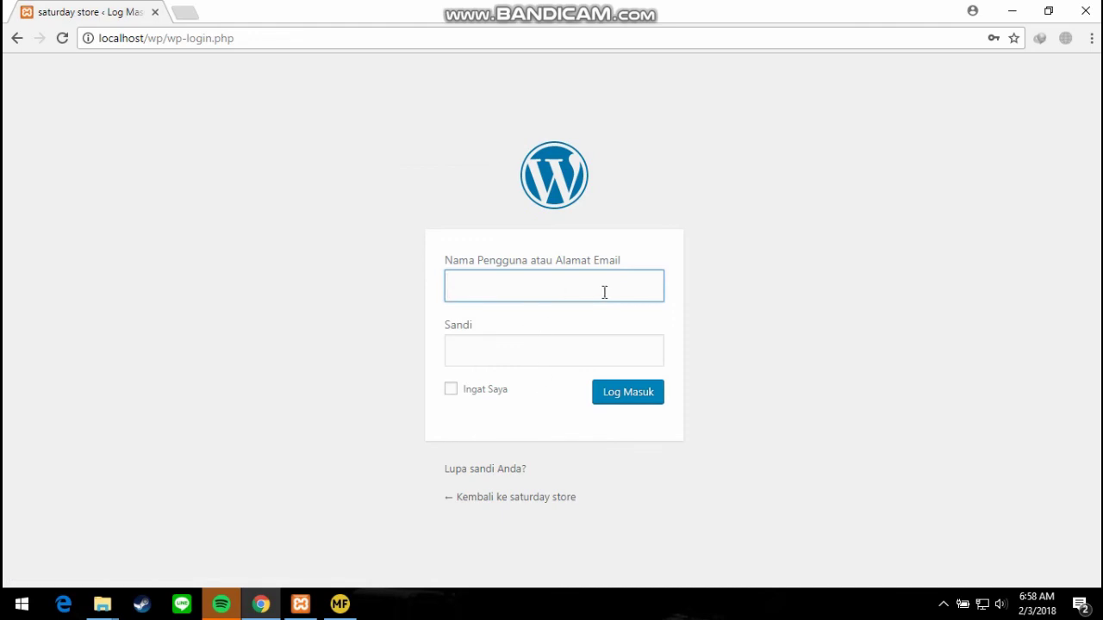
pyautogui.write('admin')
pyautogui.press('Tab')
pyautogui.write('a')
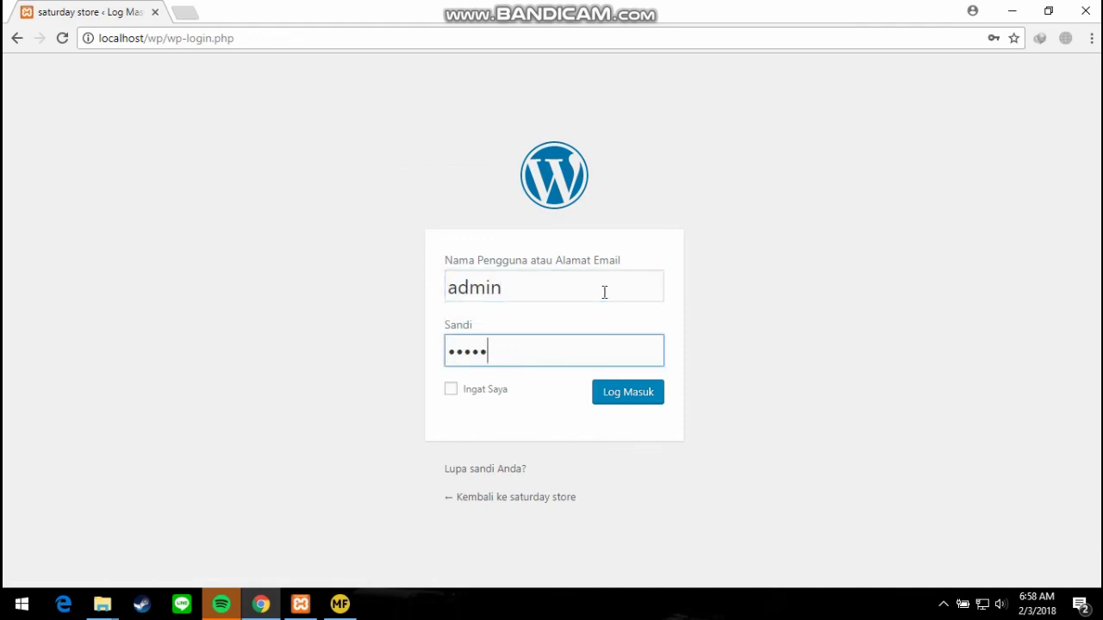
pyautogui.click(622, 390)
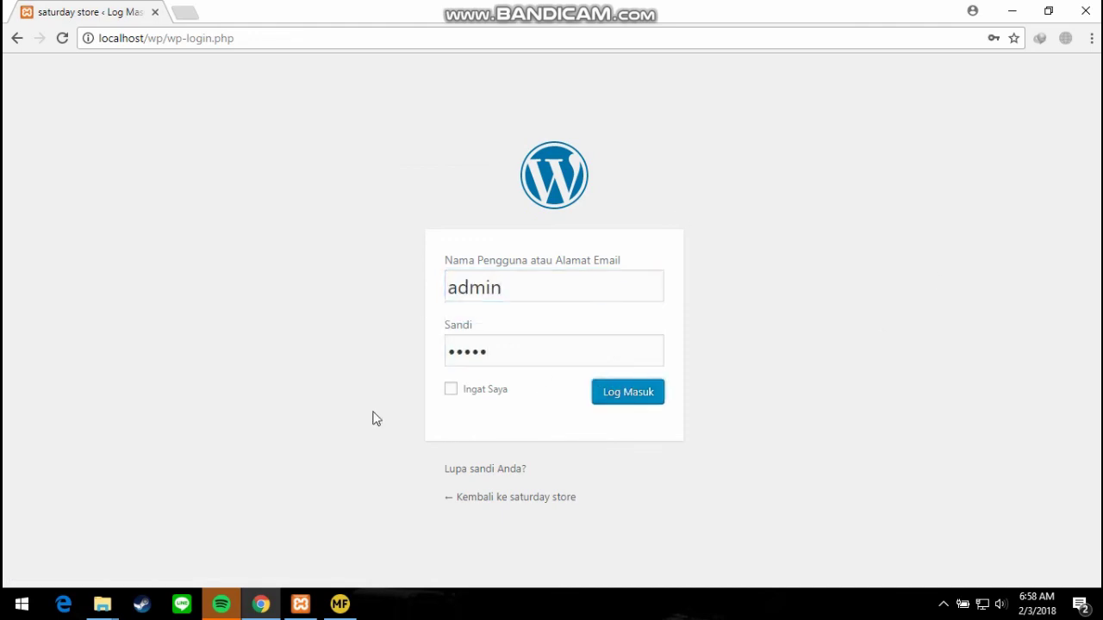
pyautogui.click(632, 398)
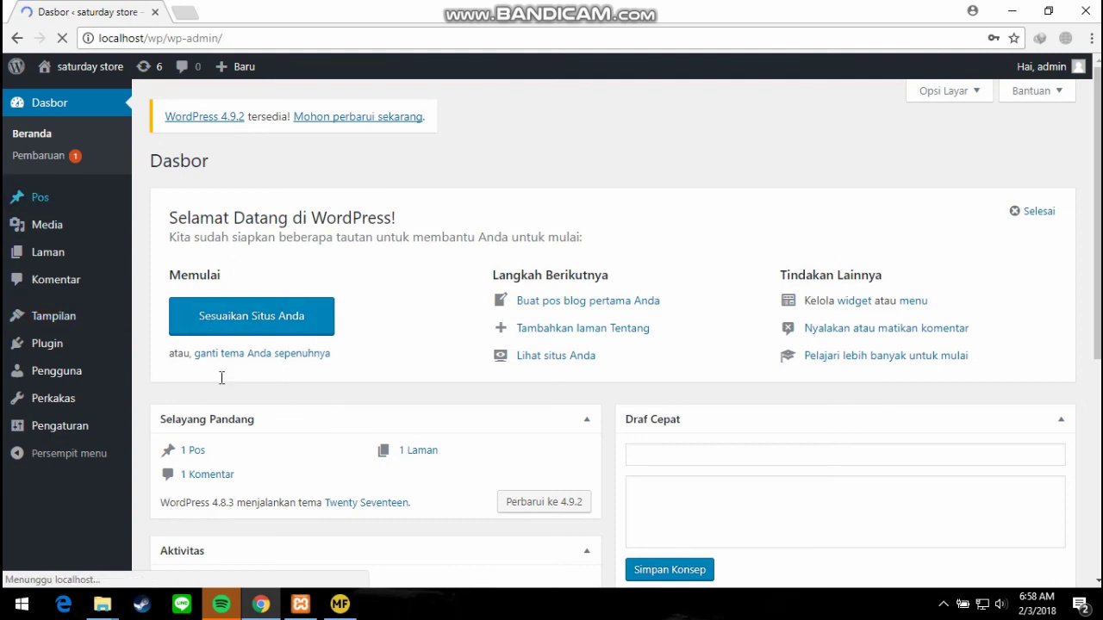
# Dismiss Chrome's save-password prompt and go to Tampilan > Tema (Appearance > Themes).
pyautogui.click(954, 173)
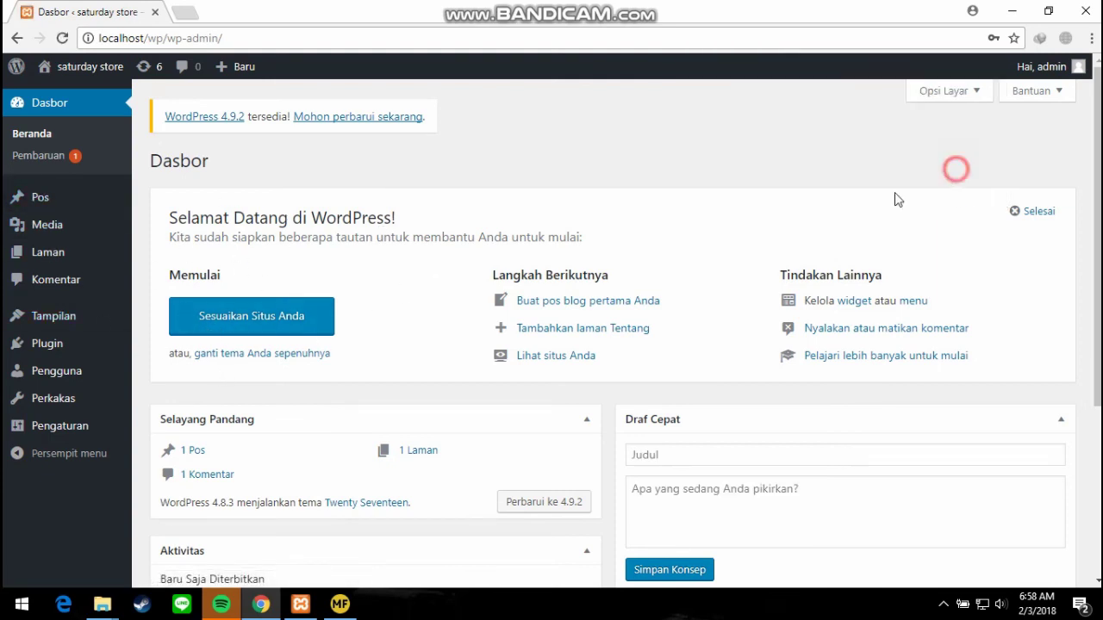
pyautogui.moveTo(34, 319)
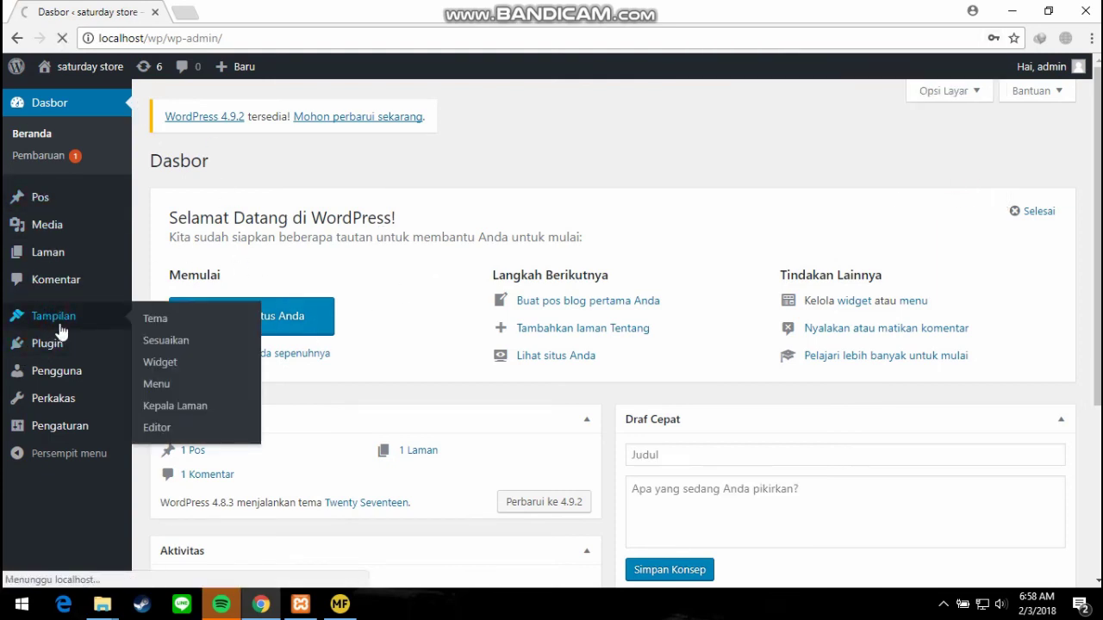
pyautogui.click(157, 320)
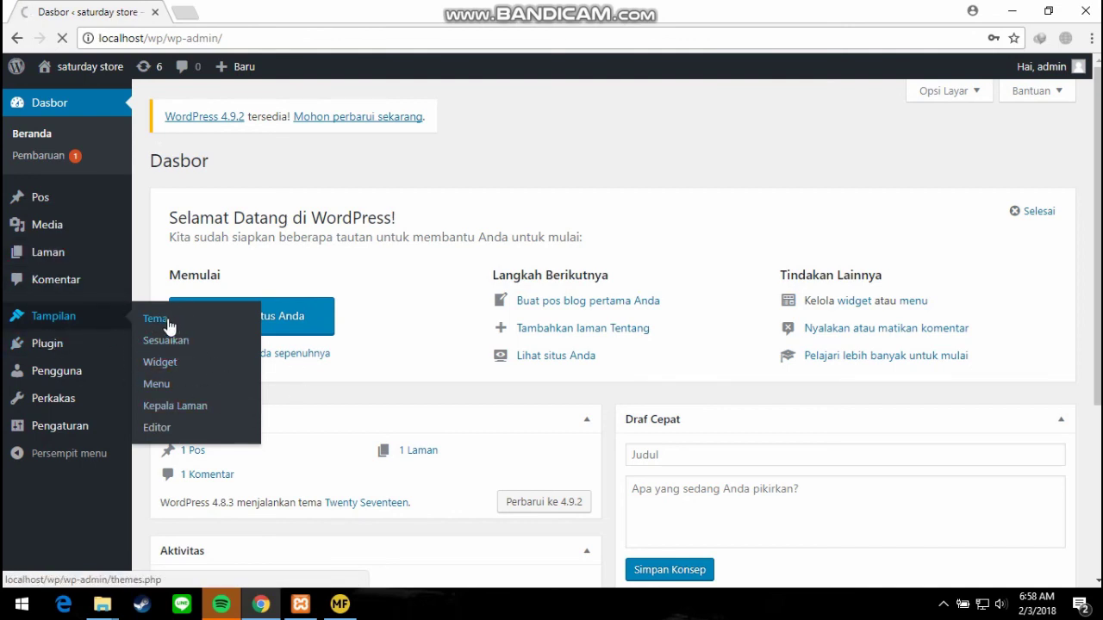
pyautogui.click(168, 319)
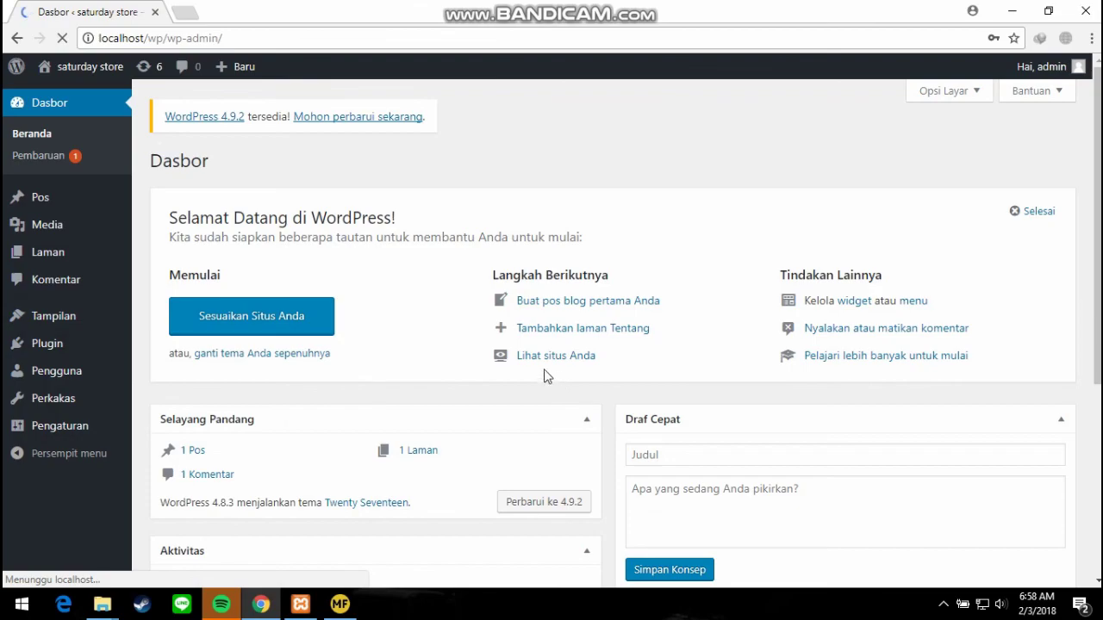